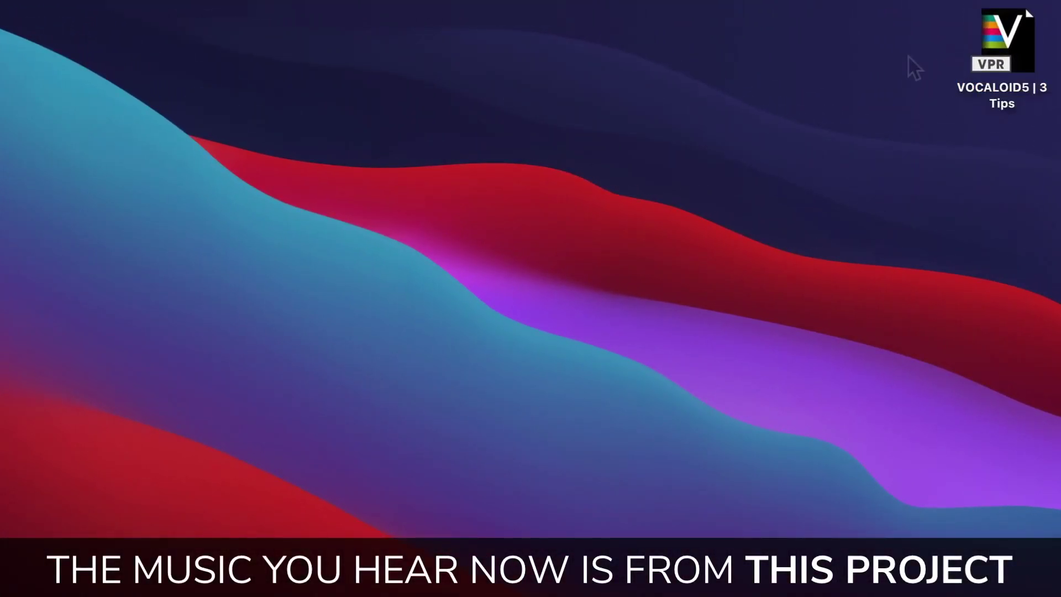
Step: Open the "VOCALOID5 | 3 Tips" project and bring up the first Lead Vocal part in the musical editor
{"action": "double_click", "coordinate": [997, 35]}
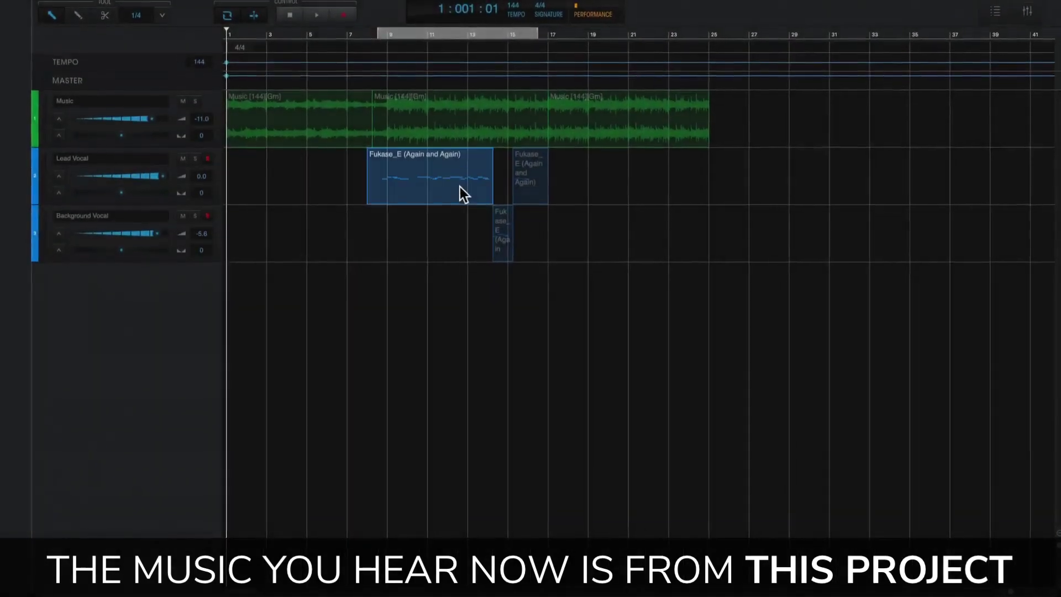
{"action": "double_click", "coordinate": [445, 210]}
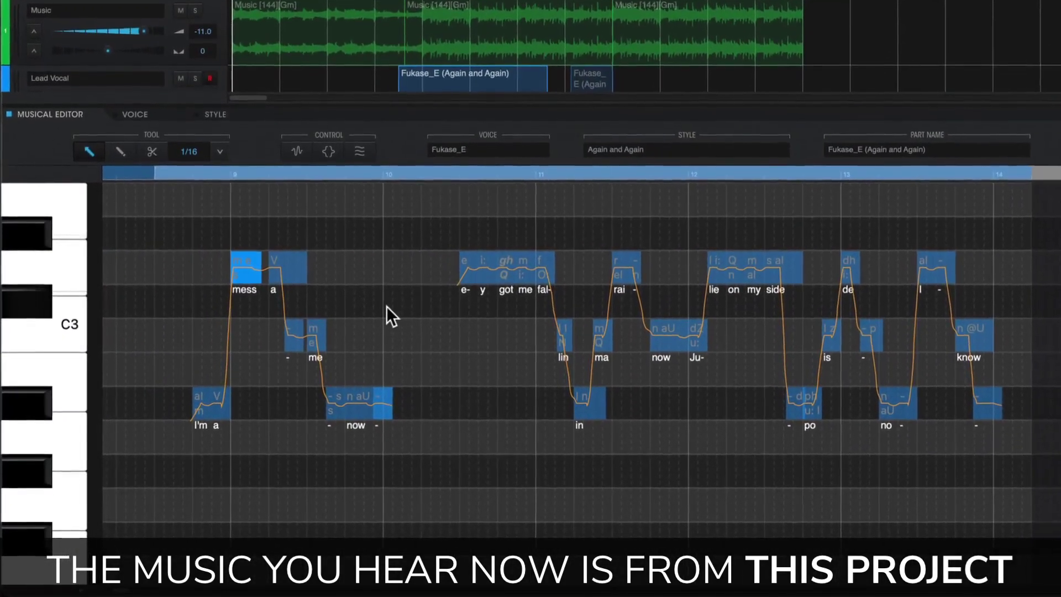
{"action": "left_click", "coordinate": [297, 151]}
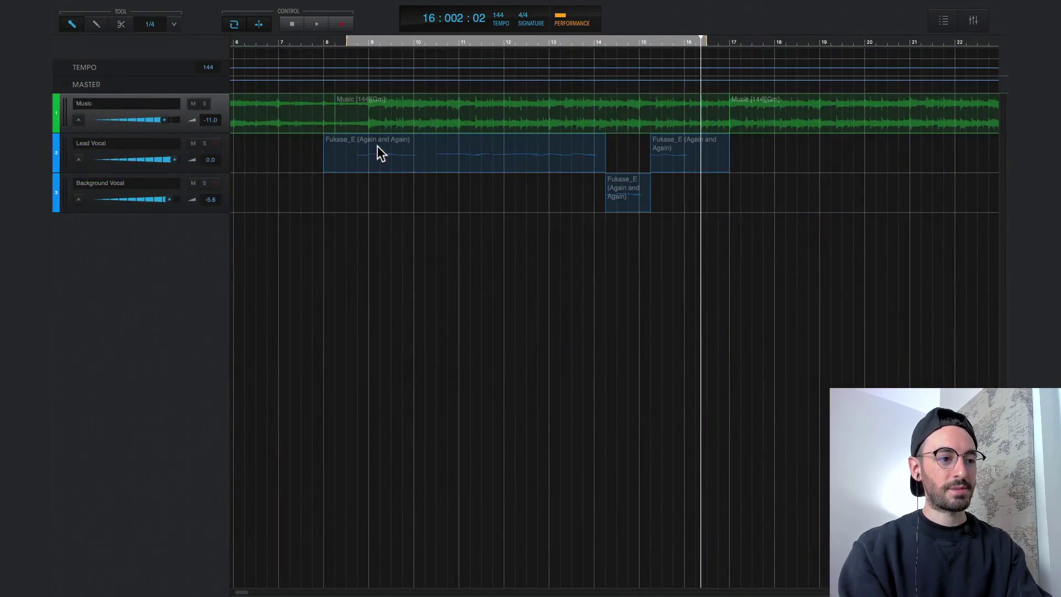
Step: Try different voices on the first Lead Vocal part, including Amy, Chris, CYBER_DIVA_II and MacneNana_V4_English
{"action": "double_click", "coordinate": [378, 146]}
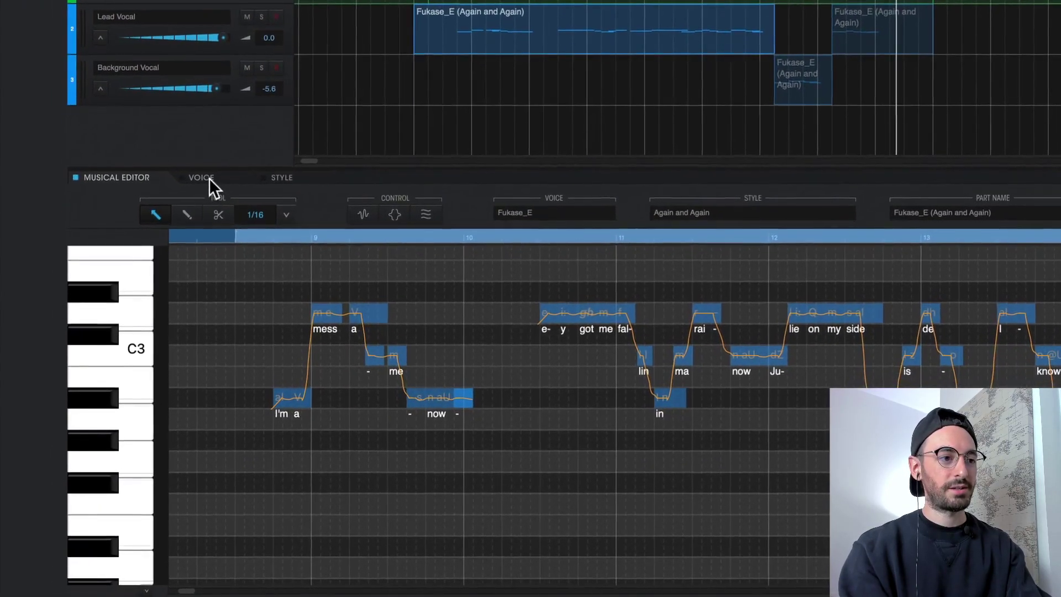
{"action": "left_click", "coordinate": [210, 178]}
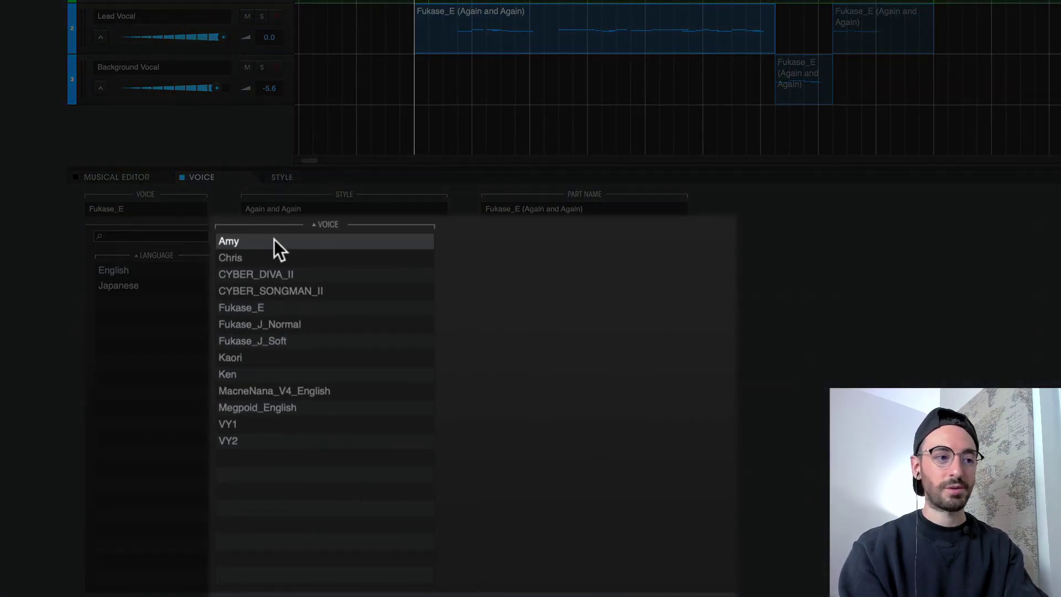
{"action": "left_click", "coordinate": [274, 240]}
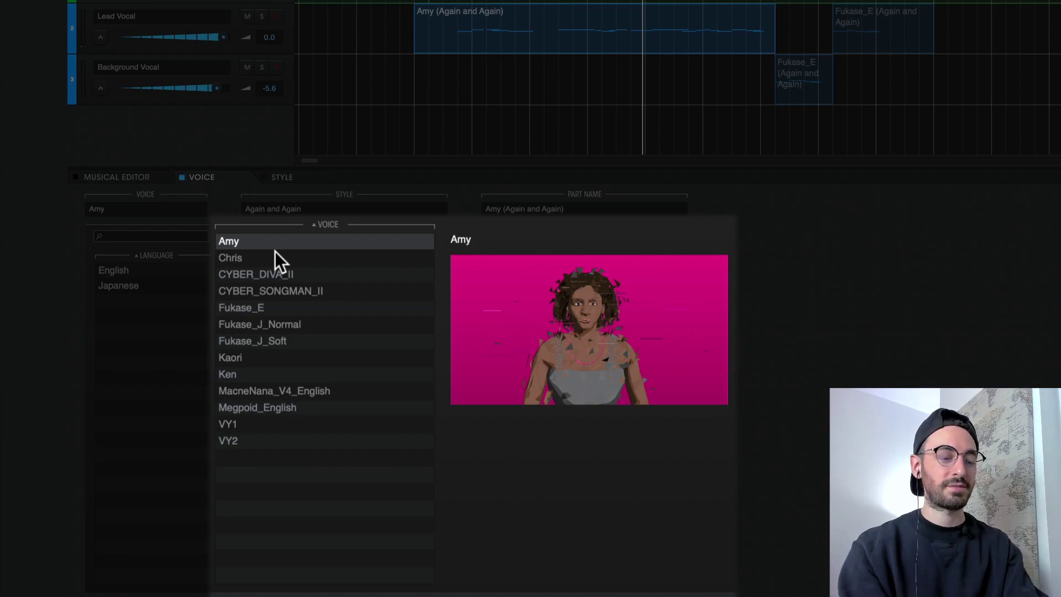
{"action": "left_click", "coordinate": [274, 254]}
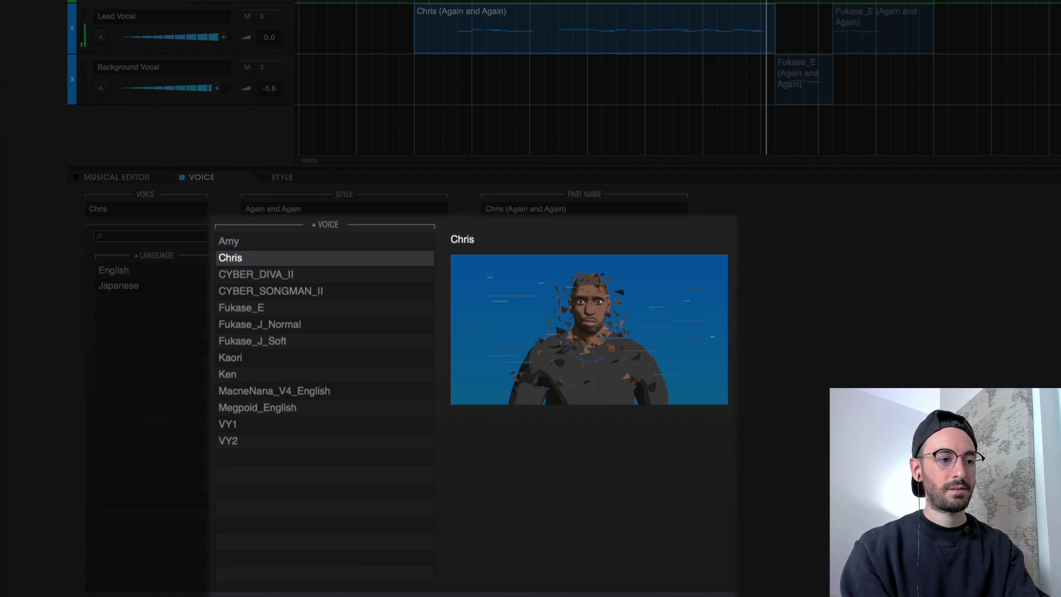
{"action": "left_click", "coordinate": [256, 274]}
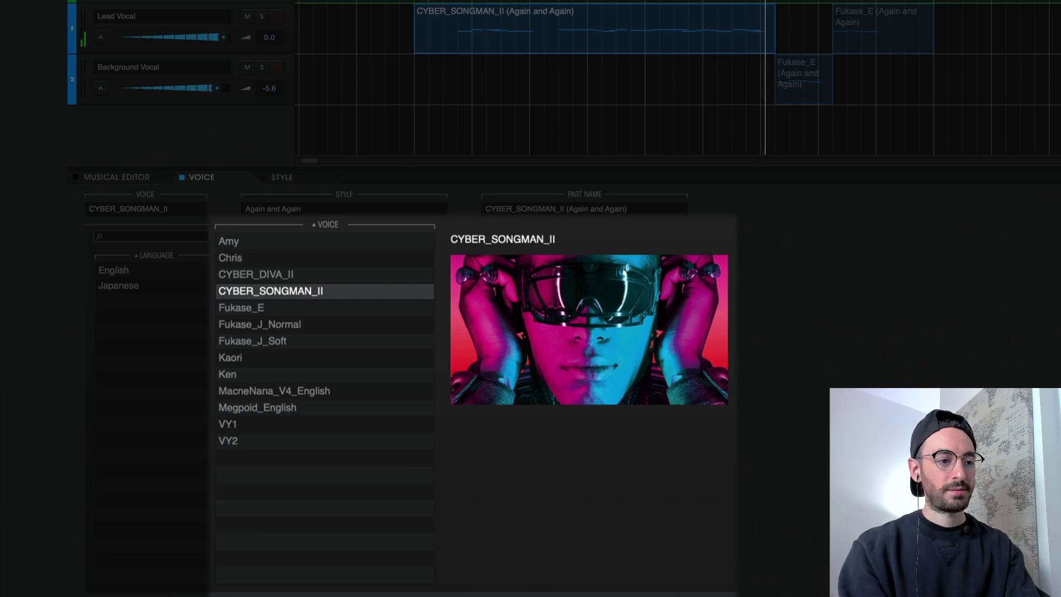
{"action": "left_click", "coordinate": [274, 391]}
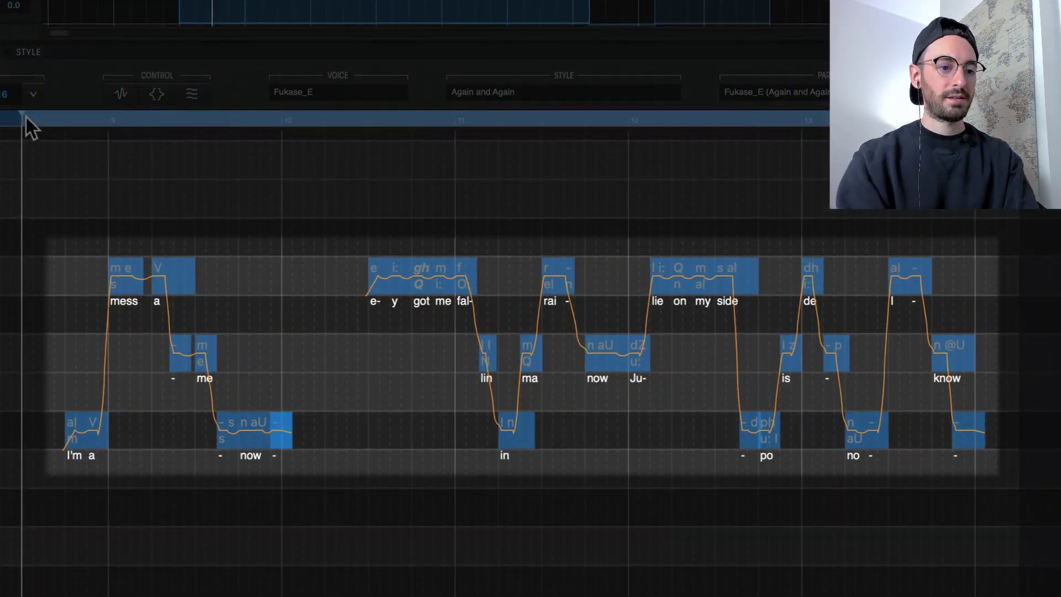
Step: Try raising the "-" note after "a" to D3 in the opening phrase and play it back
{"action": "key", "text": "space"}
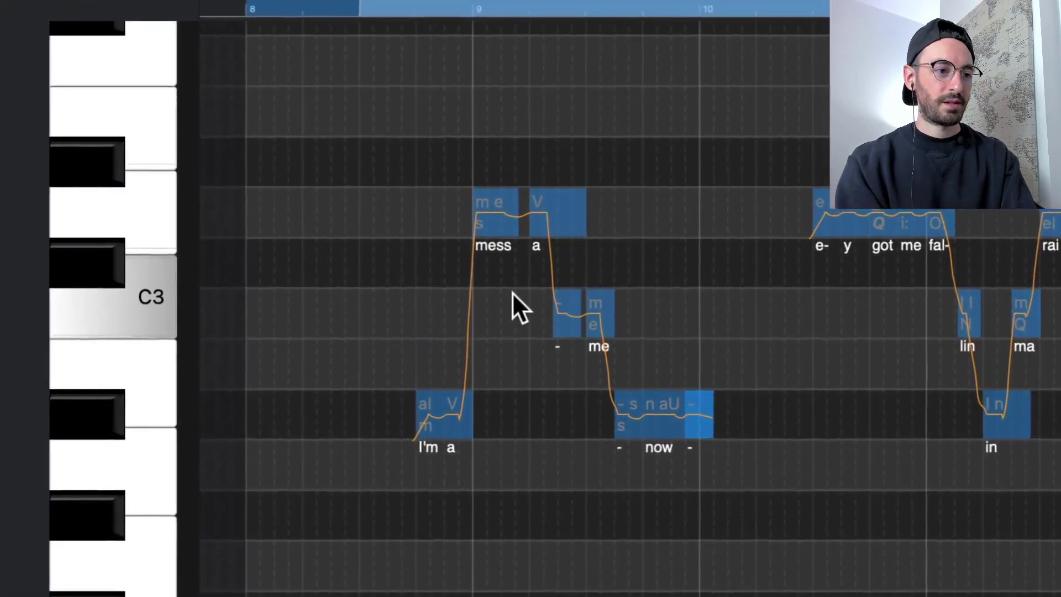
{"action": "left_click_drag", "start_coordinate": [560, 305], "coordinate": [560, 227]}
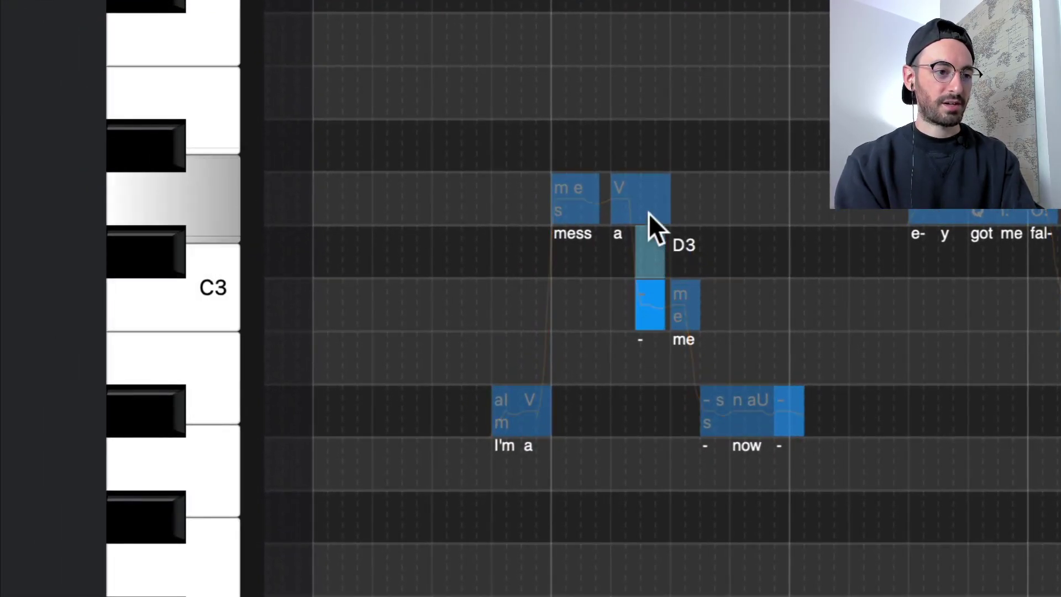
{"action": "left_click_drag", "start_coordinate": [648, 214], "coordinate": [648, 210]}
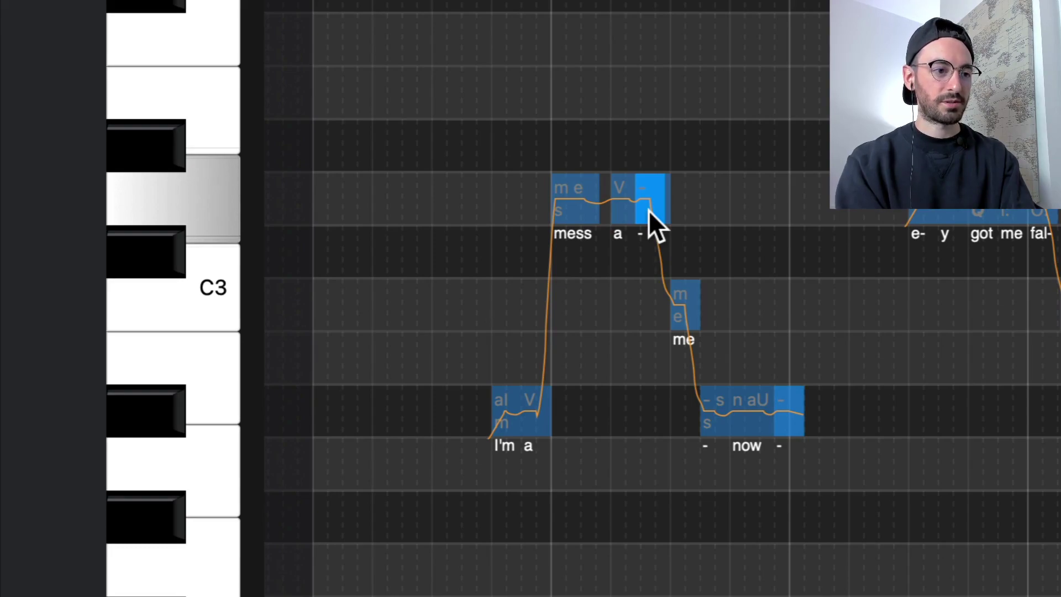
{"action": "left_click", "coordinate": [444, 3]}
{"action": "key", "text": "space"}
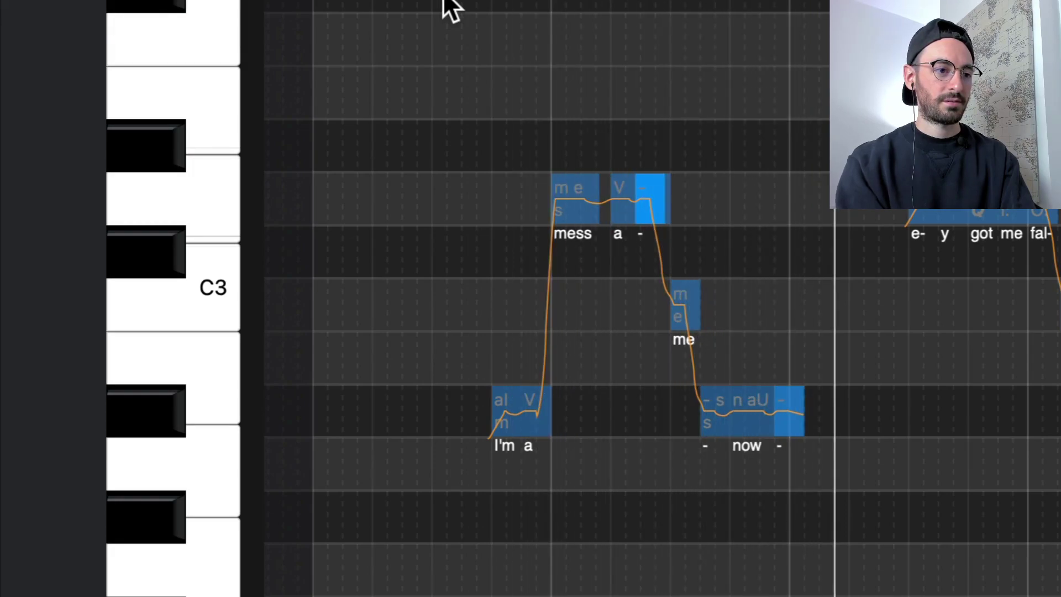
Step: Try raising the "-" note before "now" to C3, right after "me", and play the phrase
{"action": "left_click_drag", "start_coordinate": [710, 409], "coordinate": [706, 314]}
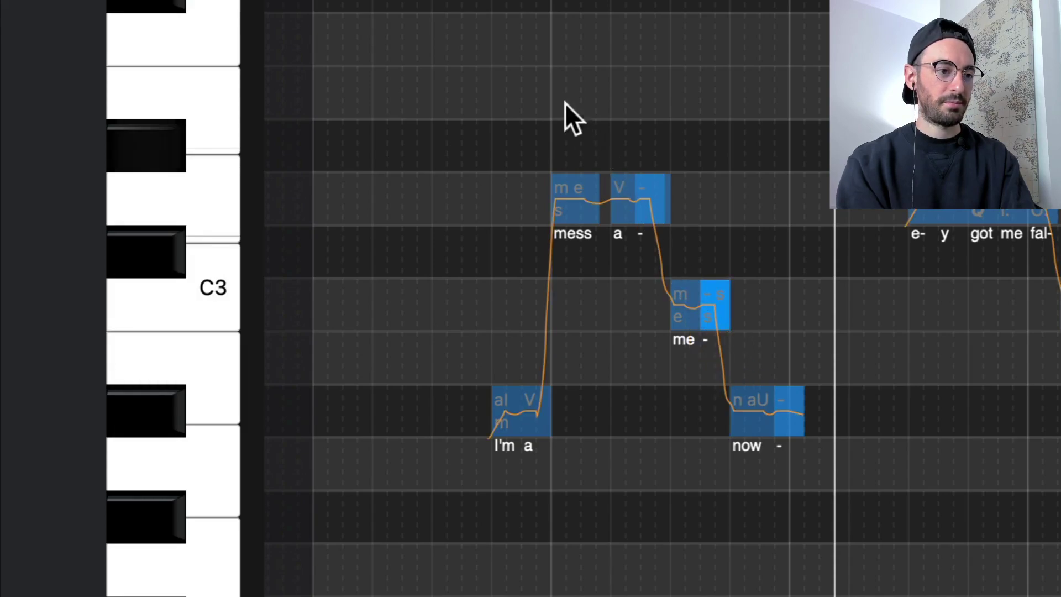
{"action": "key", "text": "space"}
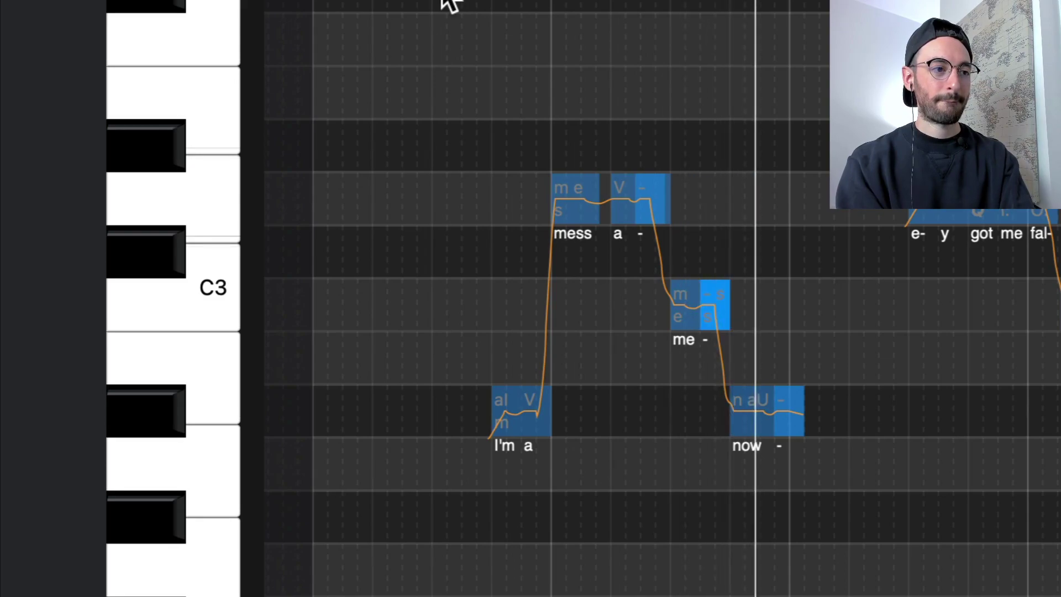
{"action": "key", "text": "space"}
Step: Play back the opening phrase with the original pitches of its "-" notes
{"action": "key", "text": "space"}
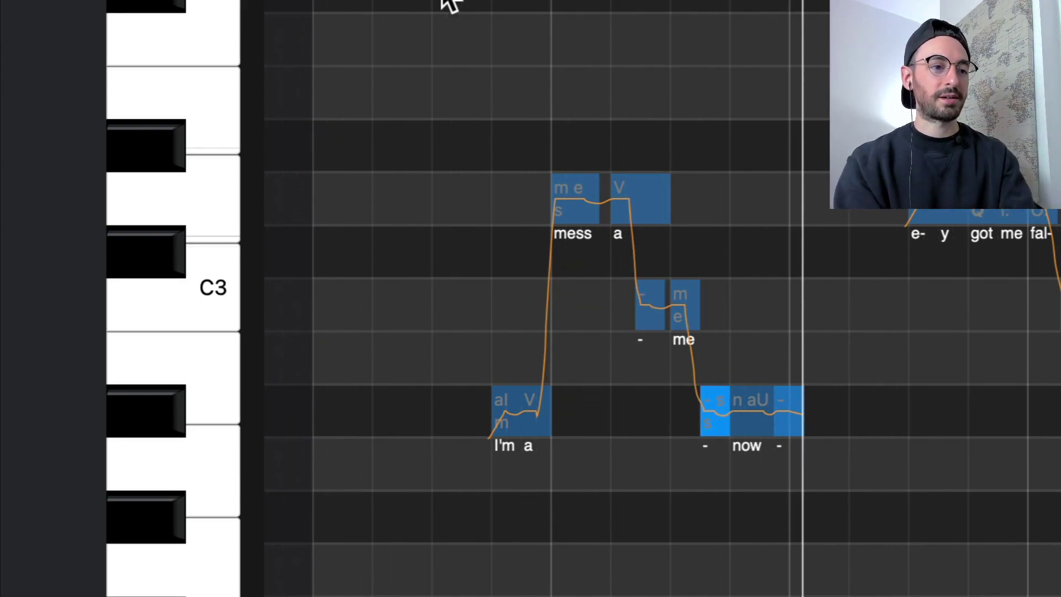
{"action": "key", "text": "space"}
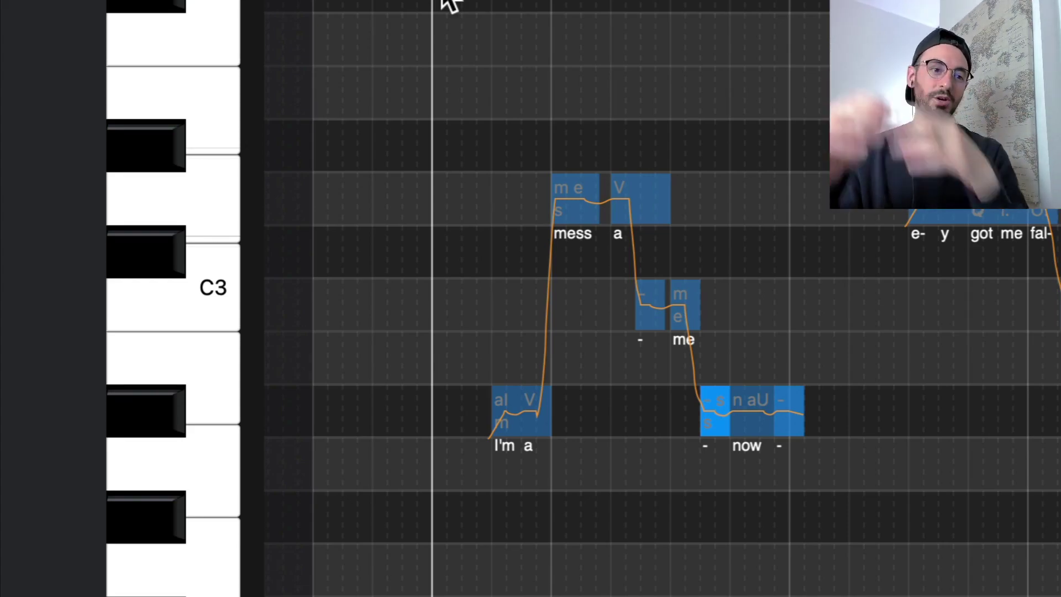
{"action": "key", "text": "space"}
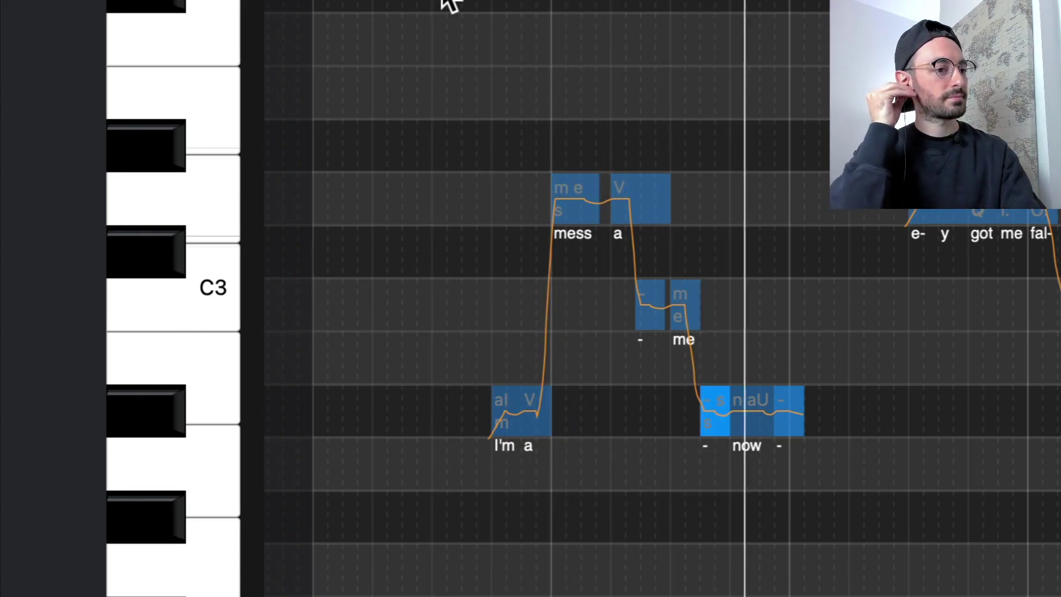
{"action": "key", "text": "space"}
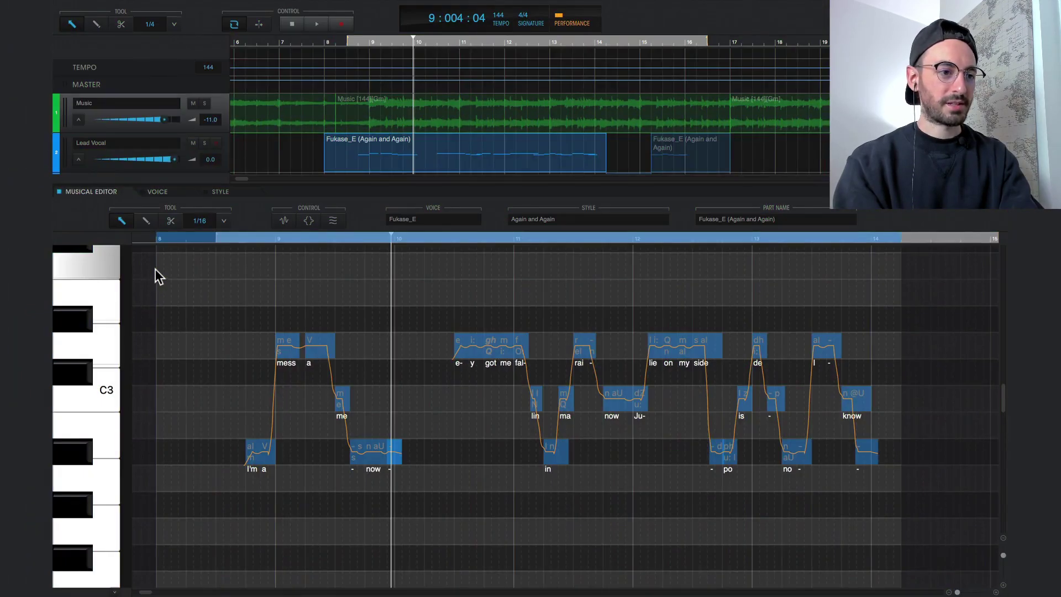
Step: Draw a short note at E3 between "a" and "me", set its lyric to "-", and play the phrase
{"action": "left_click", "coordinate": [146, 220]}
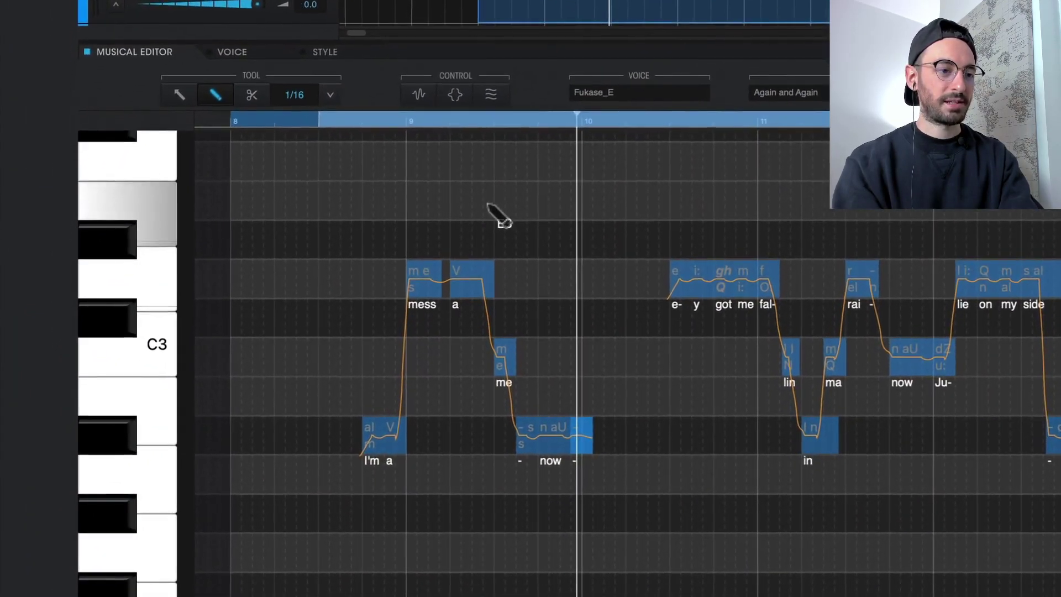
{"action": "left_click", "coordinate": [338, 292]}
{"action": "double_click", "coordinate": [498, 213]}
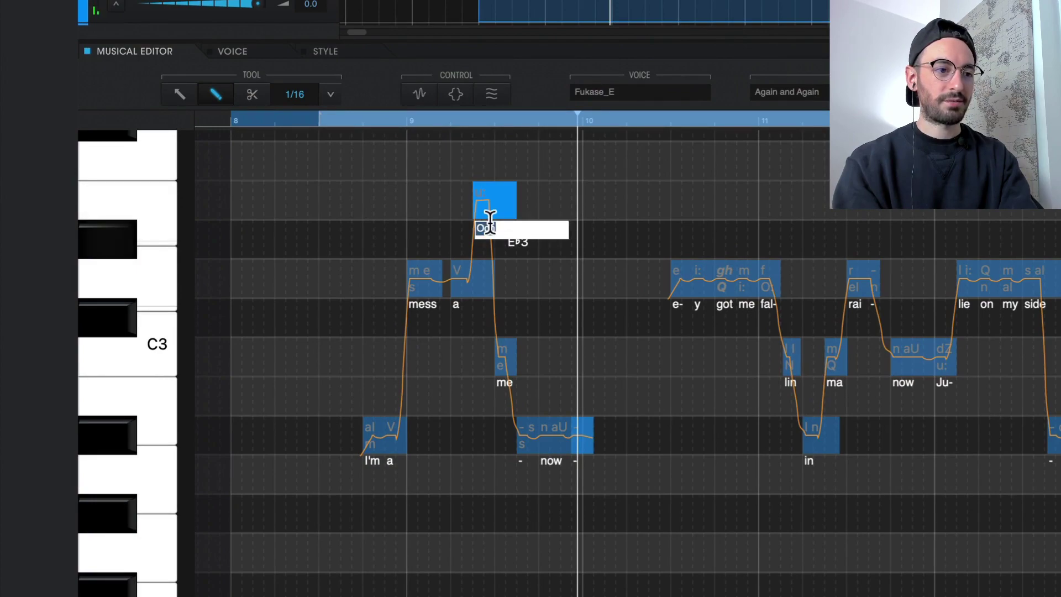
{"action": "type", "text": "-"}
{"action": "key", "text": "Tab"}
{"action": "left_click_drag", "start_coordinate": [512, 205], "coordinate": [493, 203]}
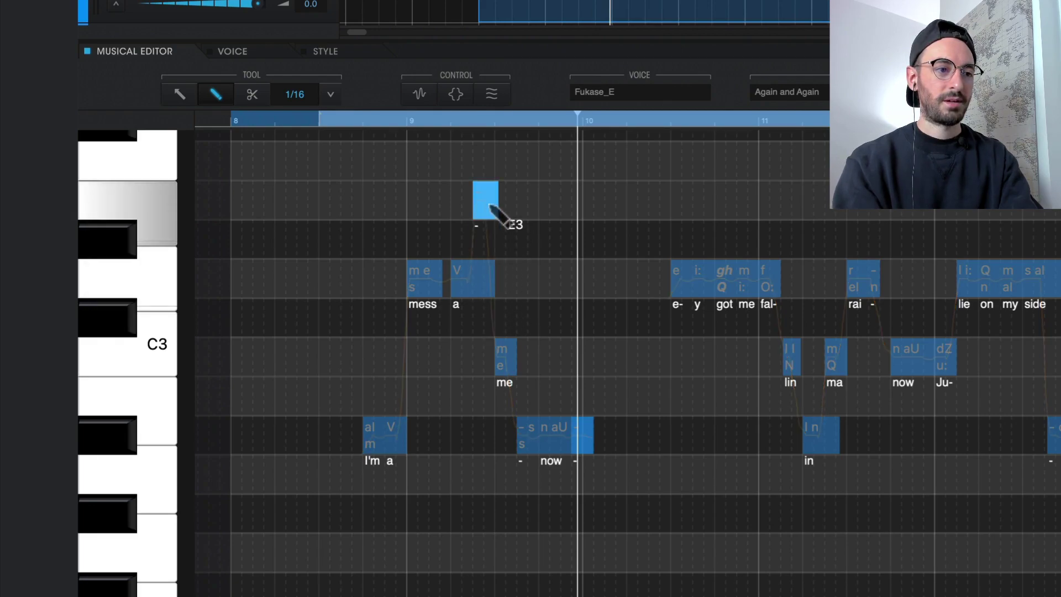
{"action": "left_click", "coordinate": [401, 121]}
{"action": "key", "text": "space"}
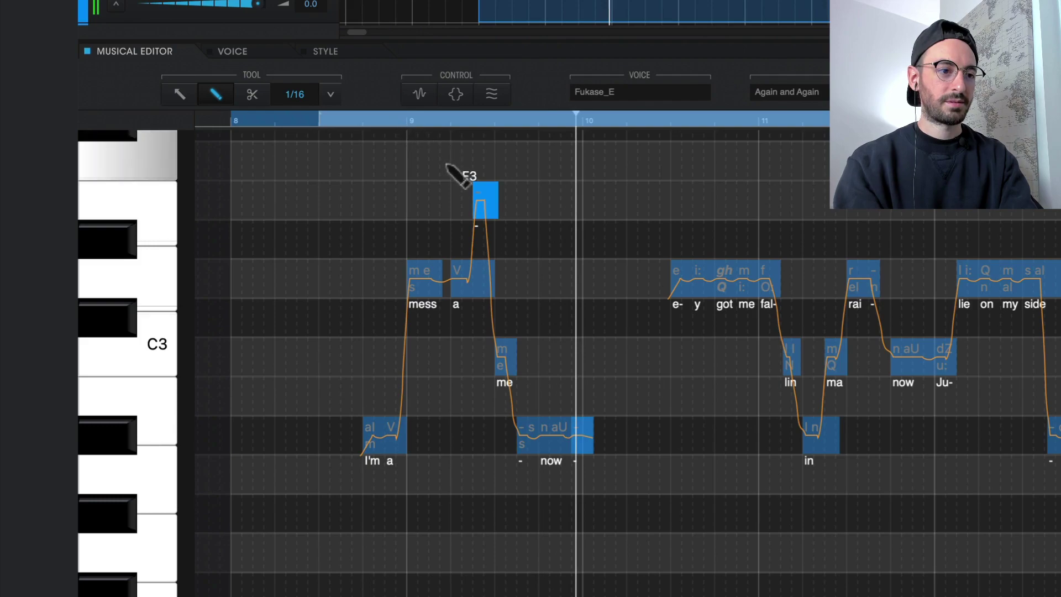
Step: Move the new "-" note down to C3 just before "me", checking the phrase by playback
{"action": "left_click_drag", "start_coordinate": [487, 209], "coordinate": [499, 336]}
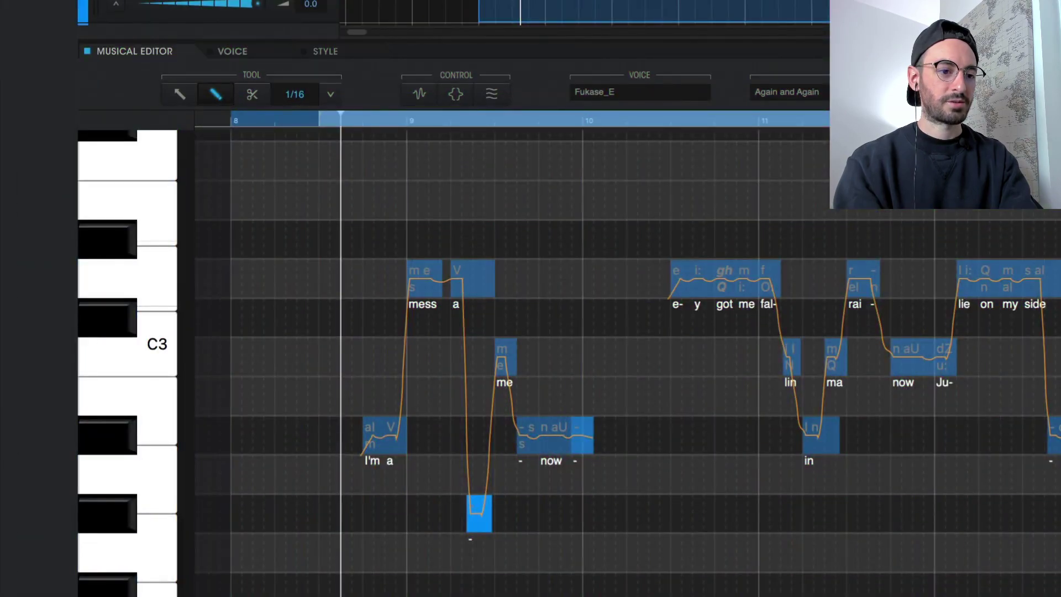
{"action": "key", "text": "space"}
{"action": "key", "text": "Up"}
{"action": "key", "text": "Up"}
{"action": "key", "text": "Up"}
{"action": "key", "text": "Up"}
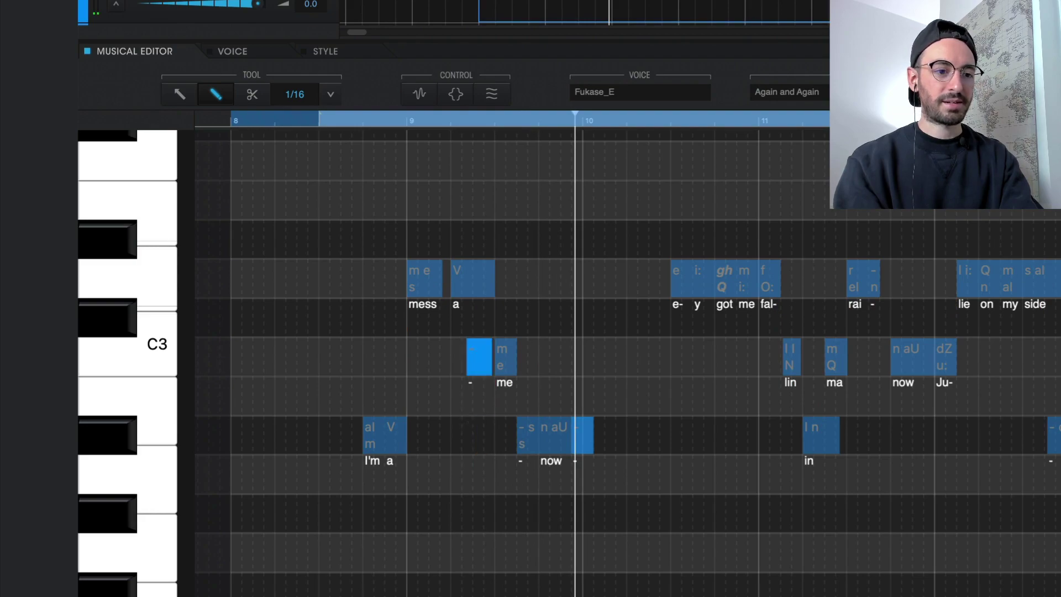
{"action": "left_click", "coordinate": [327, 120]}
{"action": "key", "text": "space"}
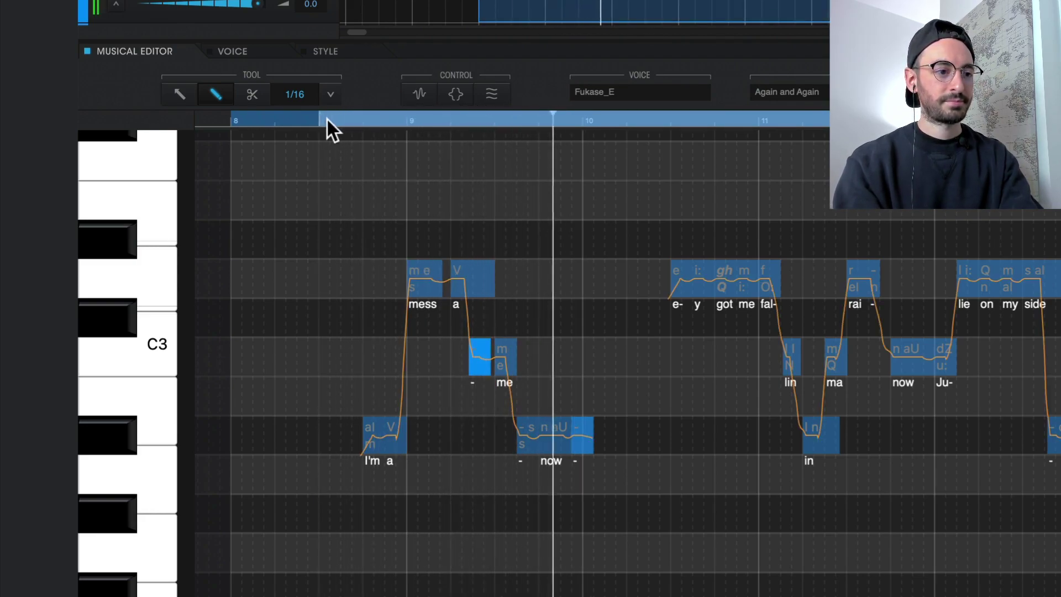
{"action": "key", "text": "space"}
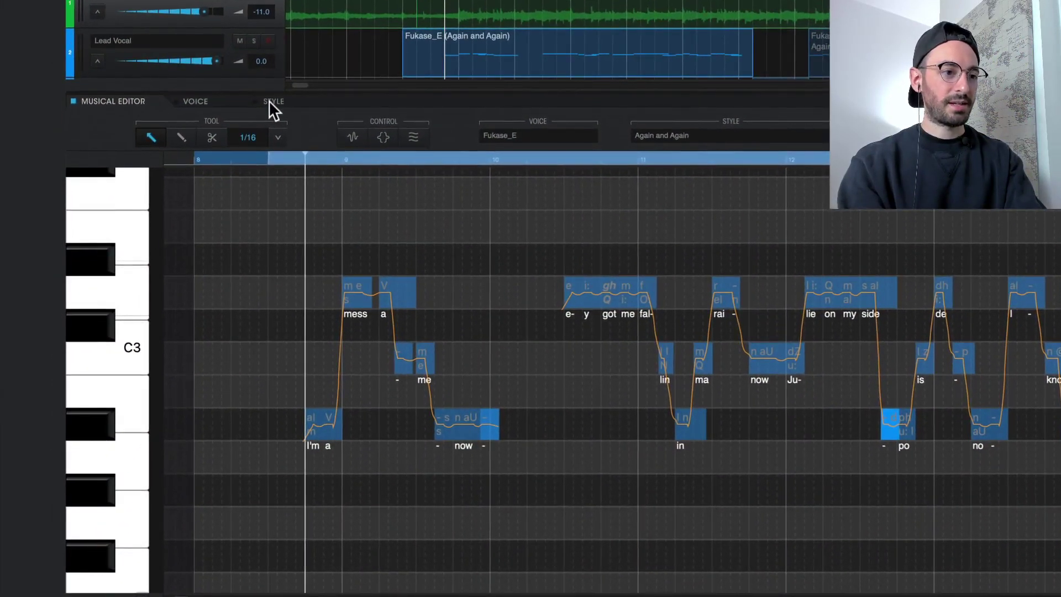
Step: Open the customization settings of the Lead Vocal part's style and enlarge the area showing them
{"action": "left_click", "coordinate": [269, 101]}
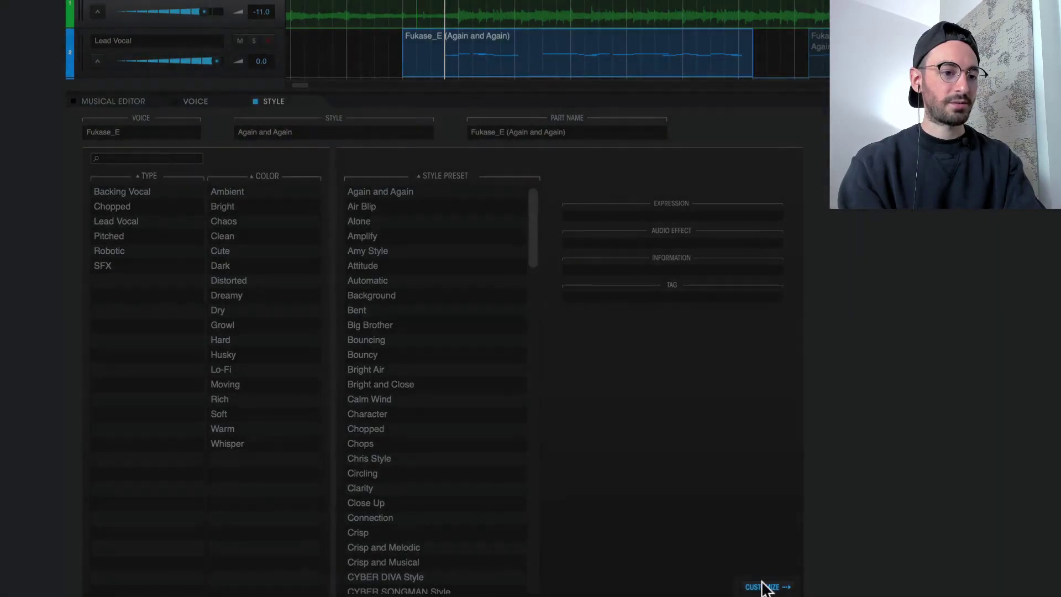
{"action": "left_click", "coordinate": [762, 583]}
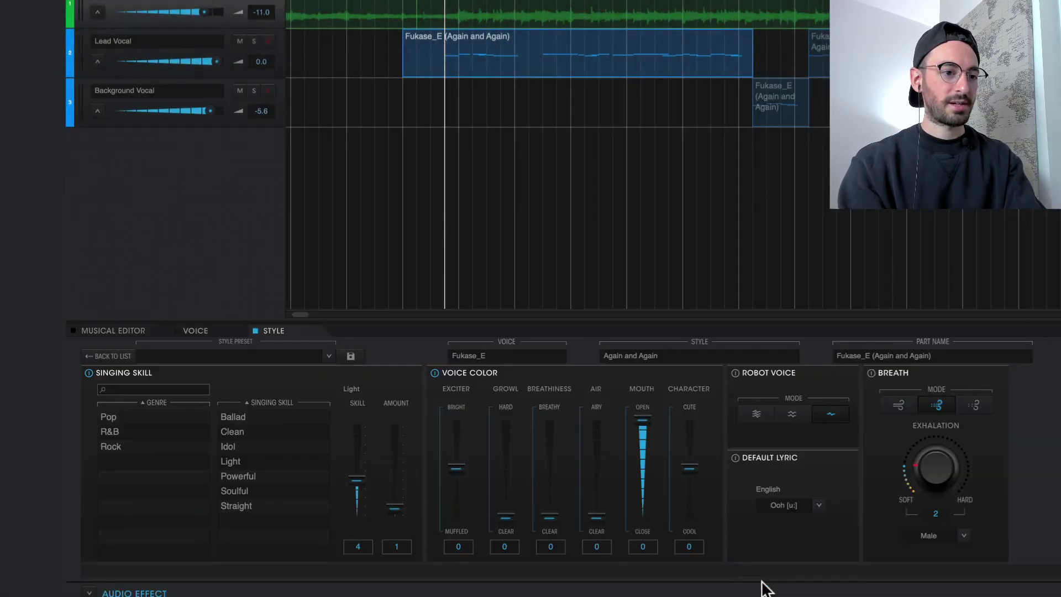
{"action": "left_click_drag", "start_coordinate": [762, 316], "coordinate": [786, 99]}
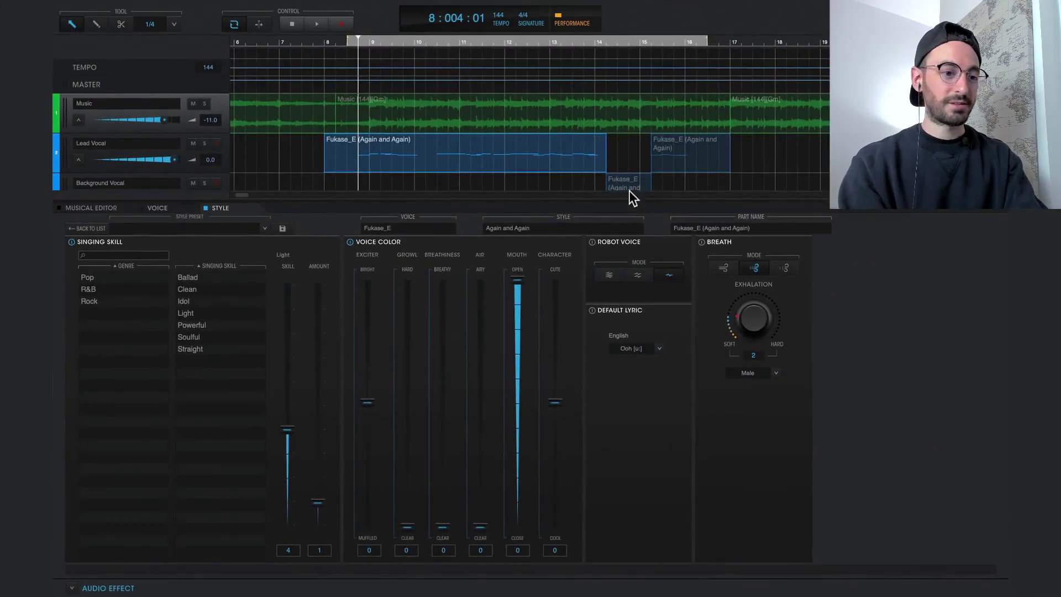
{"action": "left_click_drag", "start_coordinate": [629, 190], "coordinate": [631, 181]}
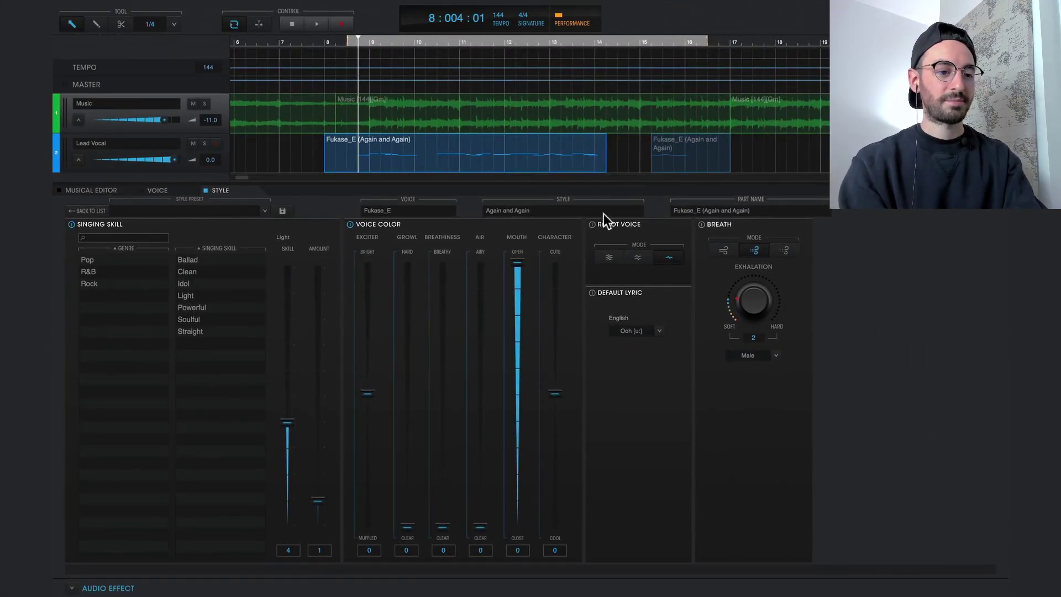
Step: Play the phrase and adjust the voice color's Air amount, trying 127 and settling on 76
{"action": "key", "text": "space"}
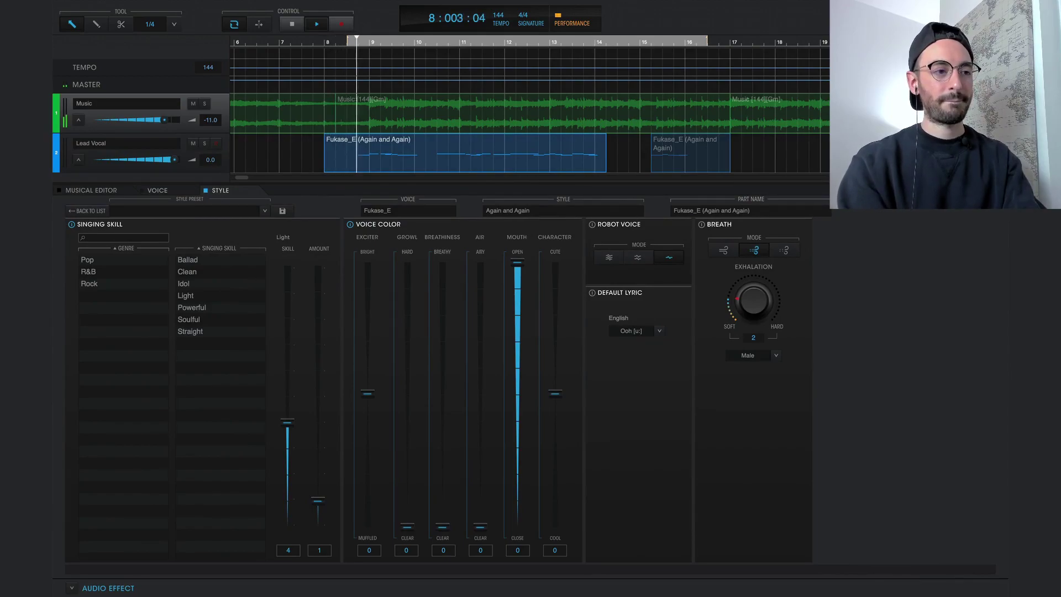
{"action": "key", "text": "space"}
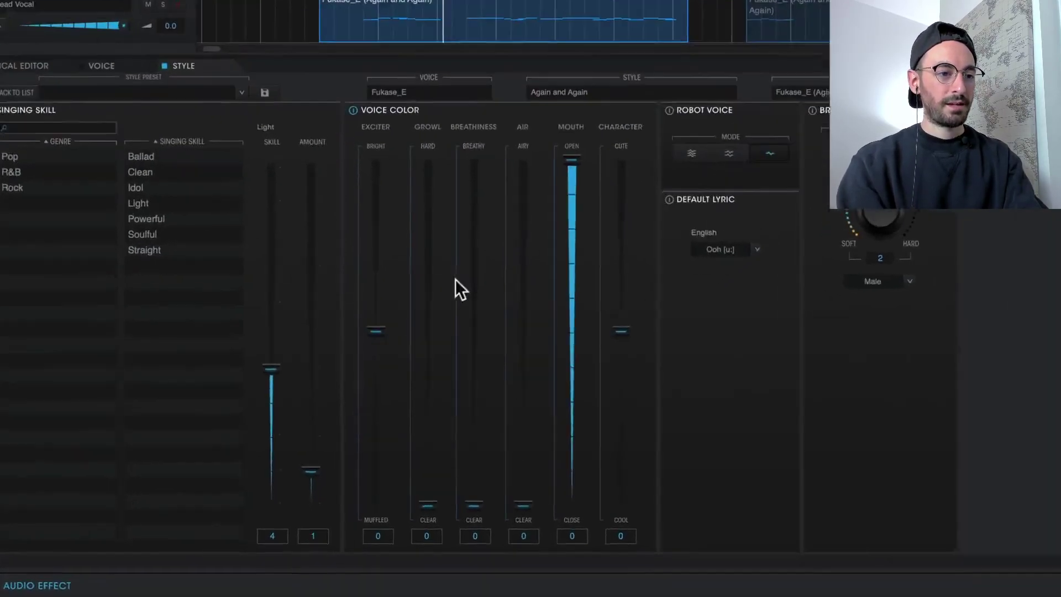
{"action": "left_click_drag", "start_coordinate": [521, 504], "coordinate": [542, 102]}
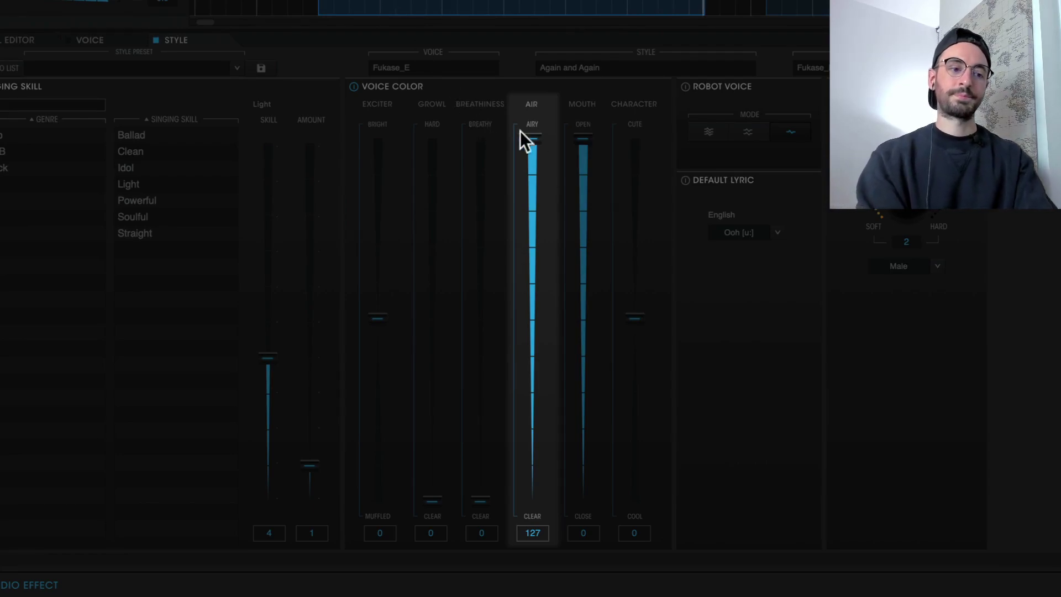
{"action": "left_click_drag", "start_coordinate": [534, 141], "coordinate": [532, 283]}
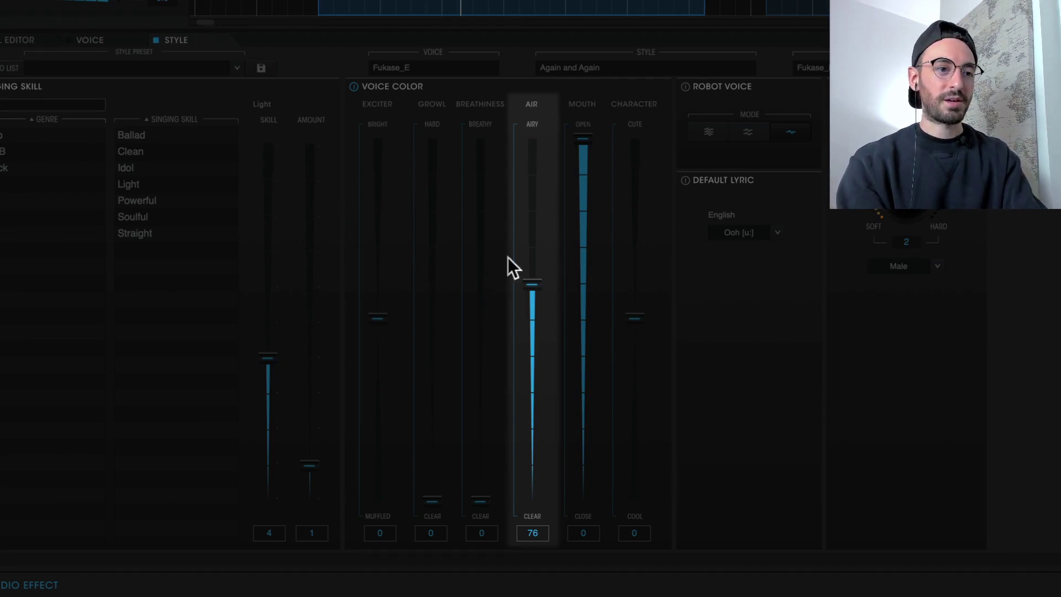
Step: Set the voice color's Air amount back to 0 and return to the part's notes and Air curve
{"action": "left_click_drag", "start_coordinate": [531, 284], "coordinate": [544, 590]}
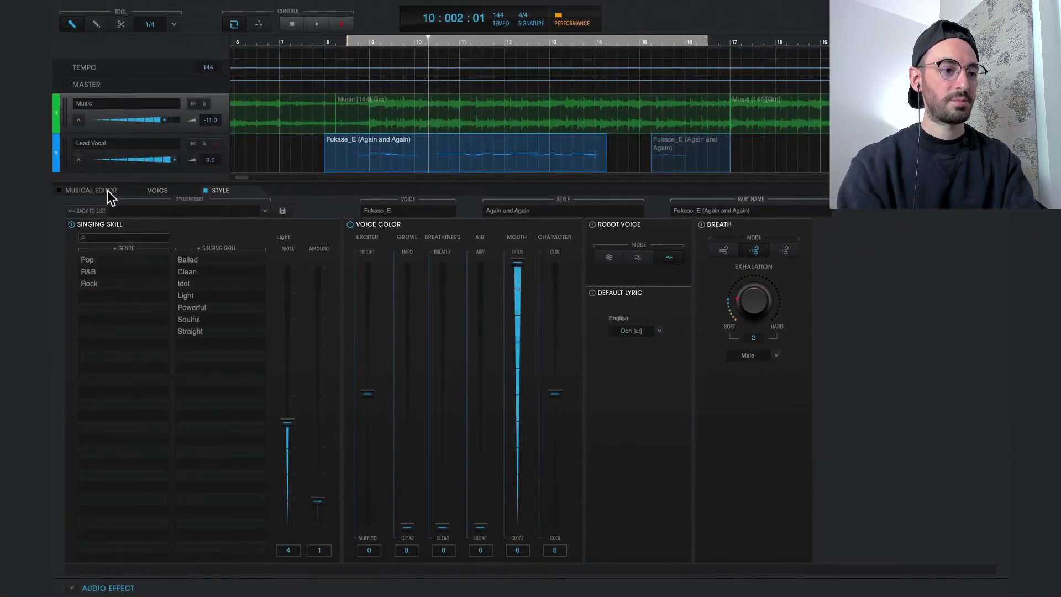
{"action": "left_click", "coordinate": [107, 190]}
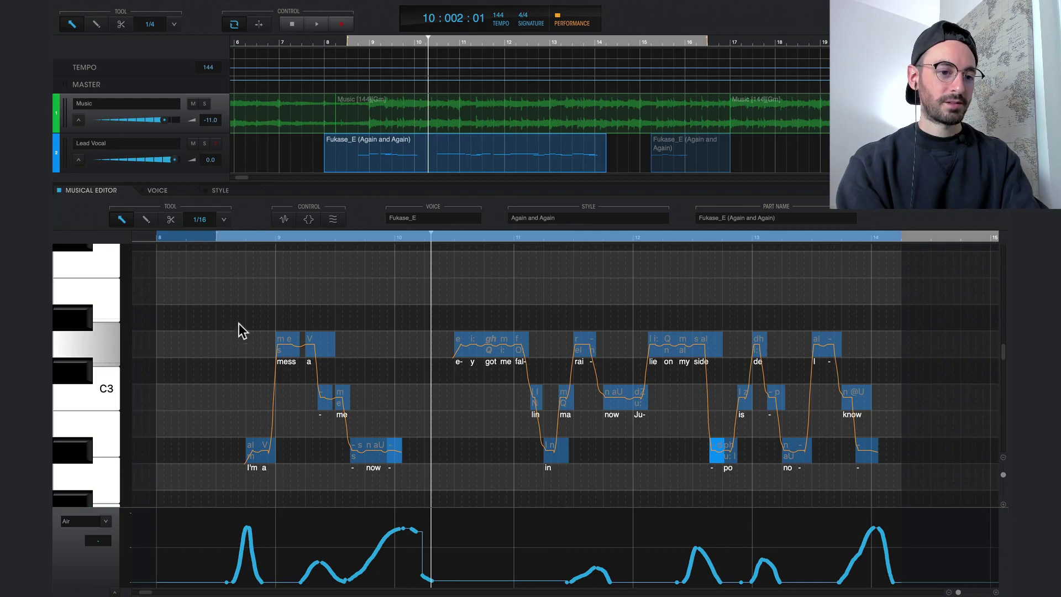
{"action": "left_click", "coordinate": [232, 193]}
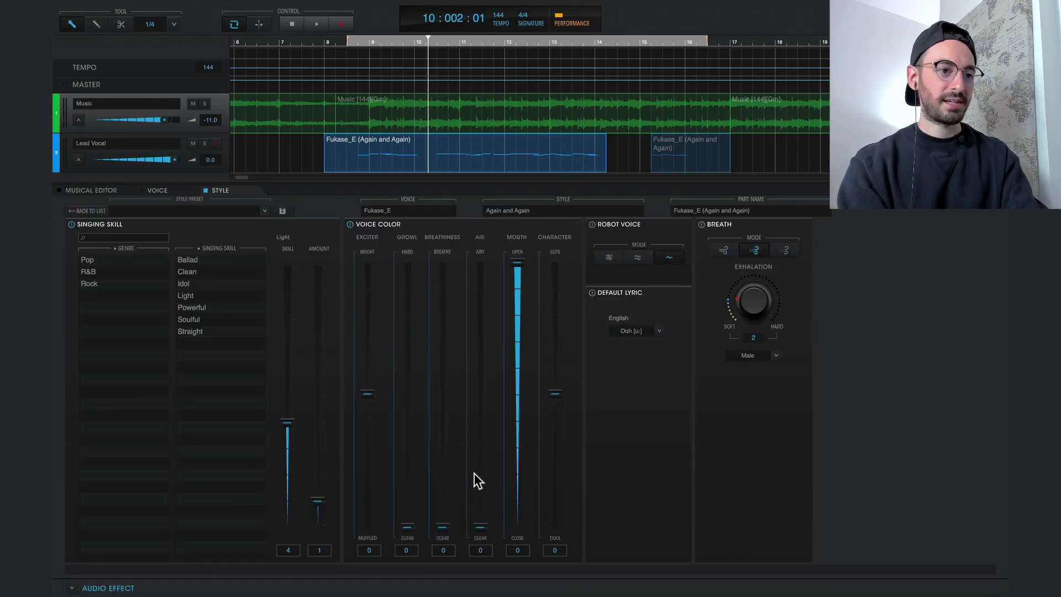
{"action": "left_click_drag", "start_coordinate": [480, 525], "coordinate": [458, 539]}
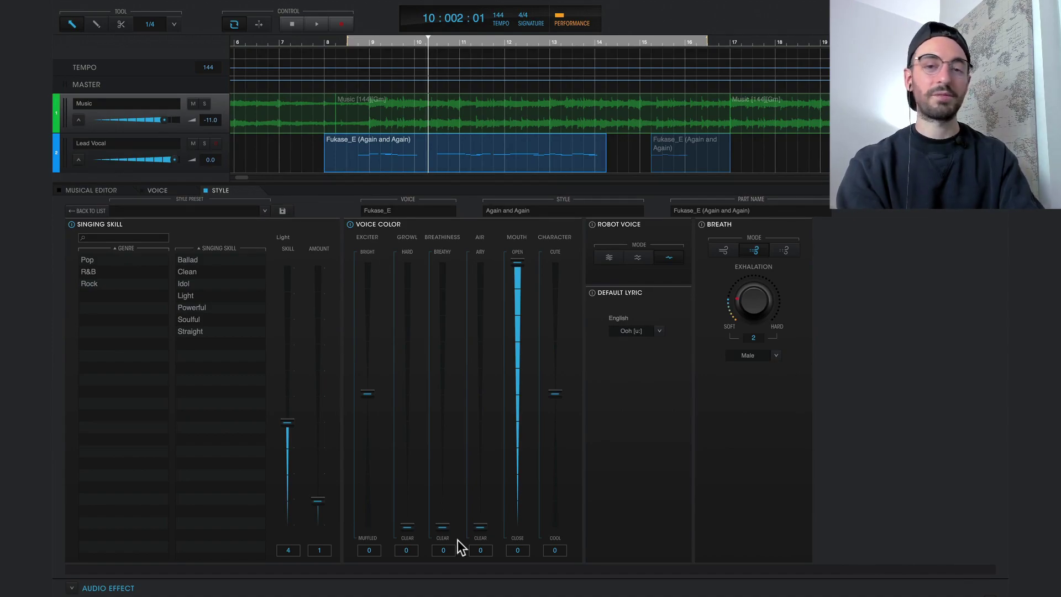
{"action": "left_click", "coordinate": [114, 193]}
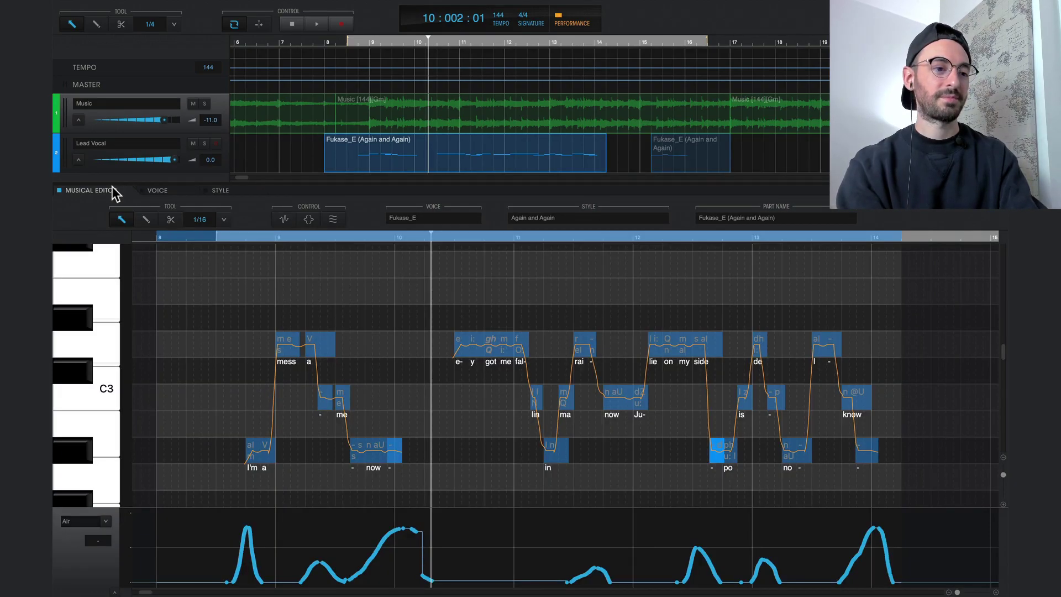
Step: Delete the Air curve points under the first phrase, from "I'm a" to "now", comparing playback before and after
{"action": "left_click", "coordinate": [237, 237]}
{"action": "key", "text": "space"}
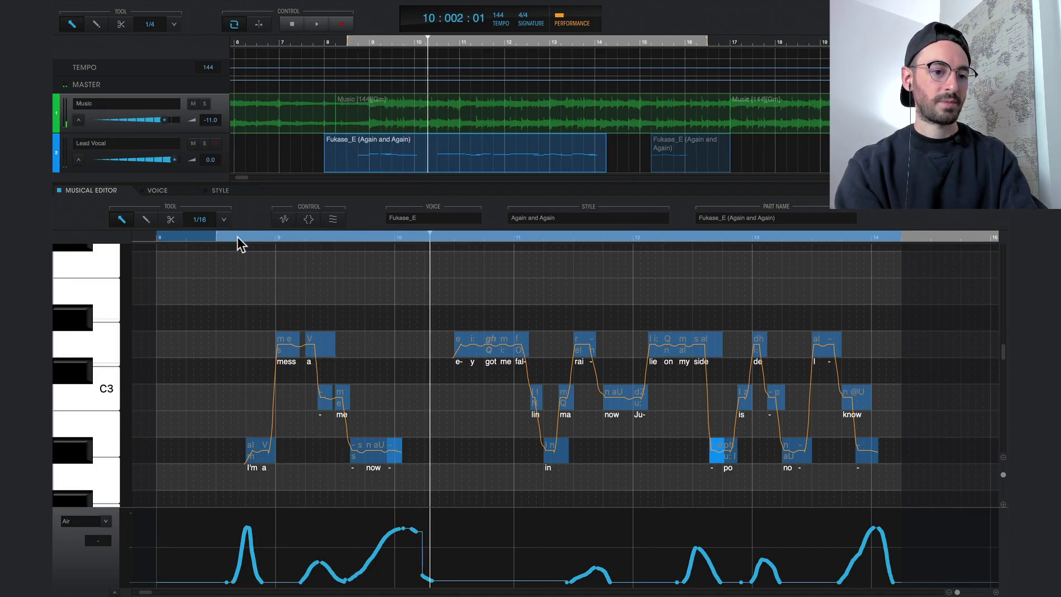
{"action": "key", "text": "space"}
{"action": "left_click_drag", "start_coordinate": [220, 509], "coordinate": [443, 582]}
{"action": "key", "text": "Delete"}
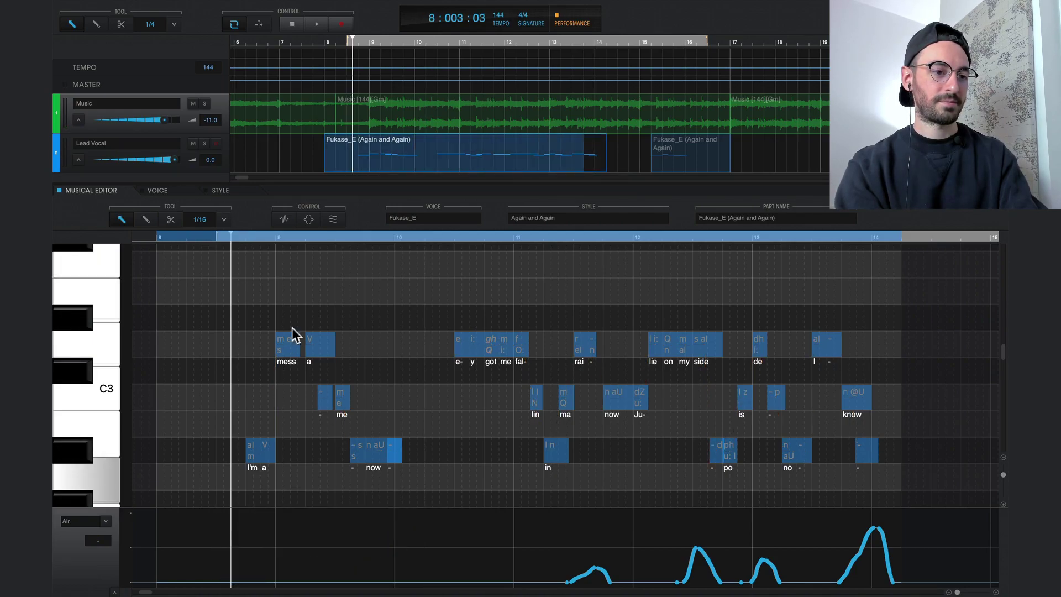
{"action": "key", "text": "space"}
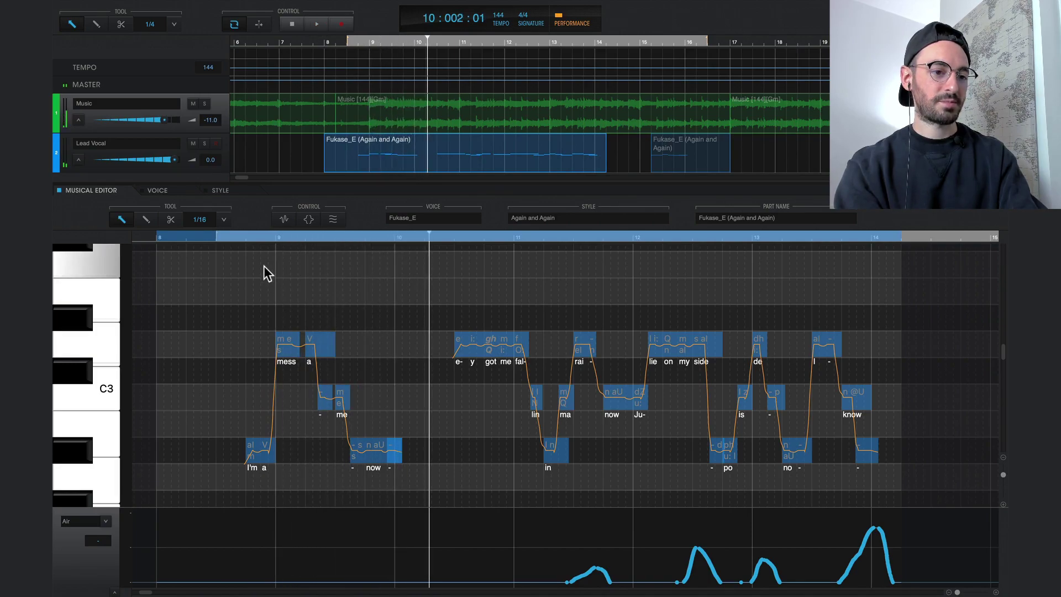
{"action": "left_click", "coordinate": [243, 236]}
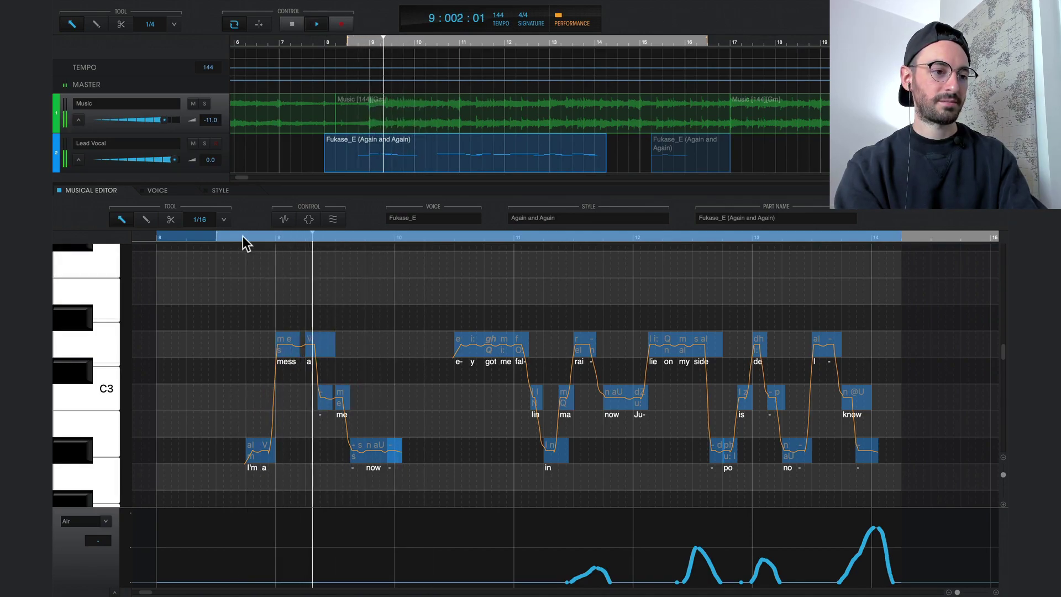
{"action": "key", "text": "space"}
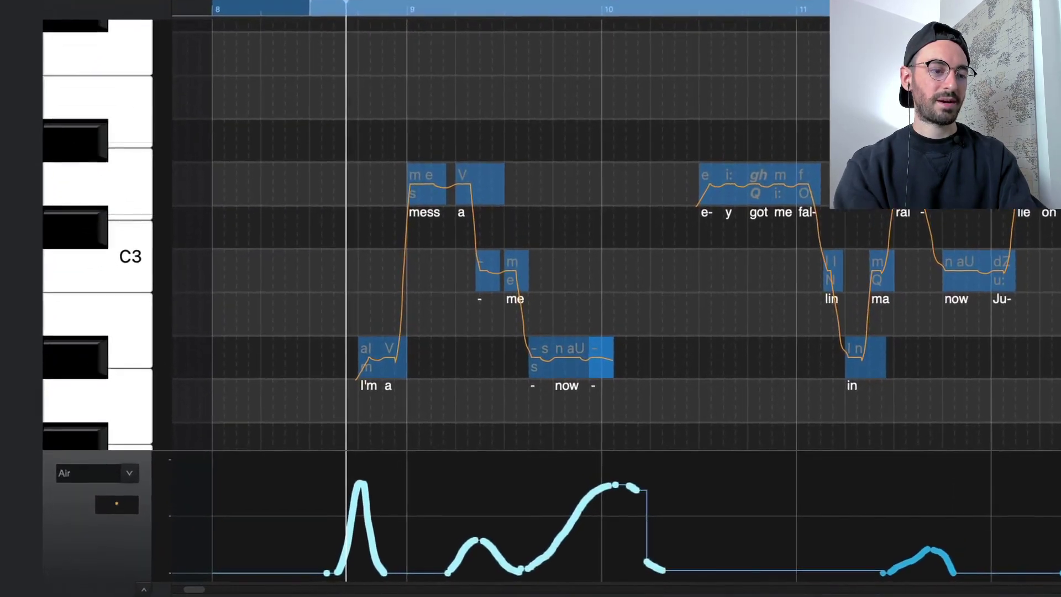
Step: Play the first phrase with its Air curve restored, and the phrase around "lie on my side"
{"action": "key", "text": "space"}
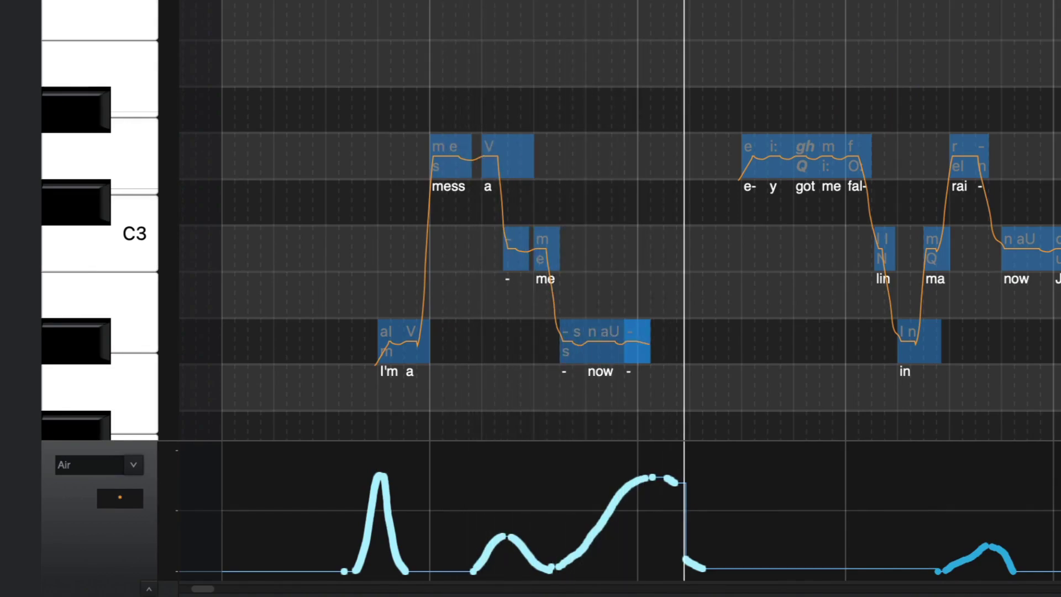
{"action": "key", "text": "space"}
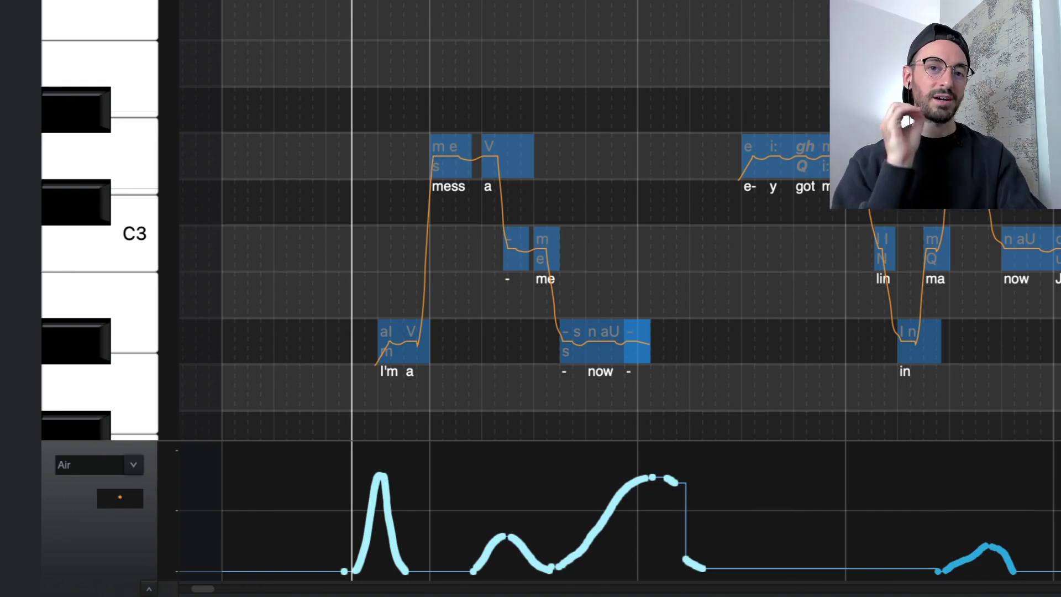
{"action": "key", "text": "space"}
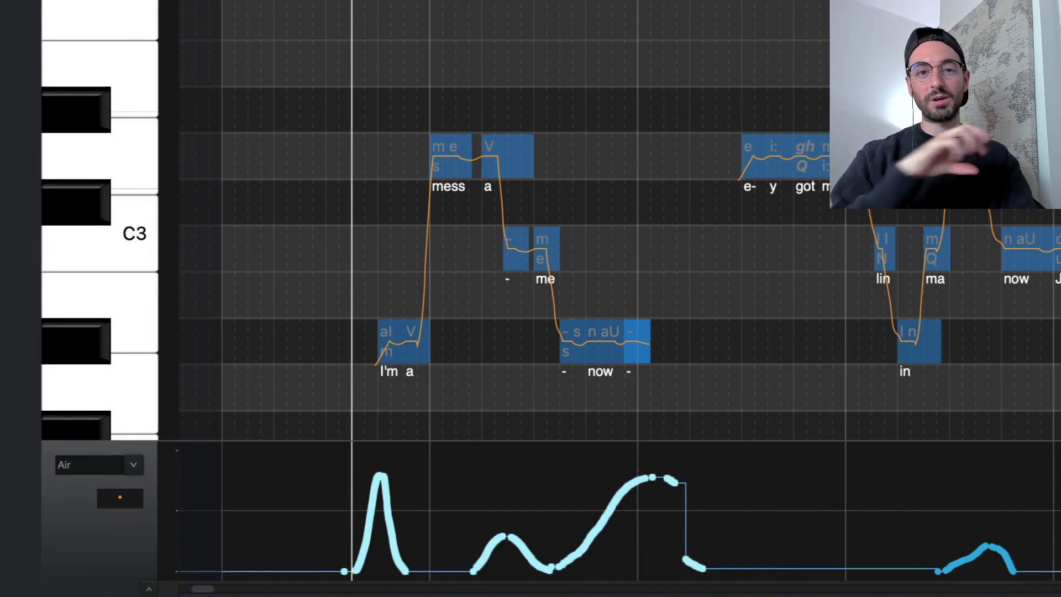
{"action": "key", "text": "space"}
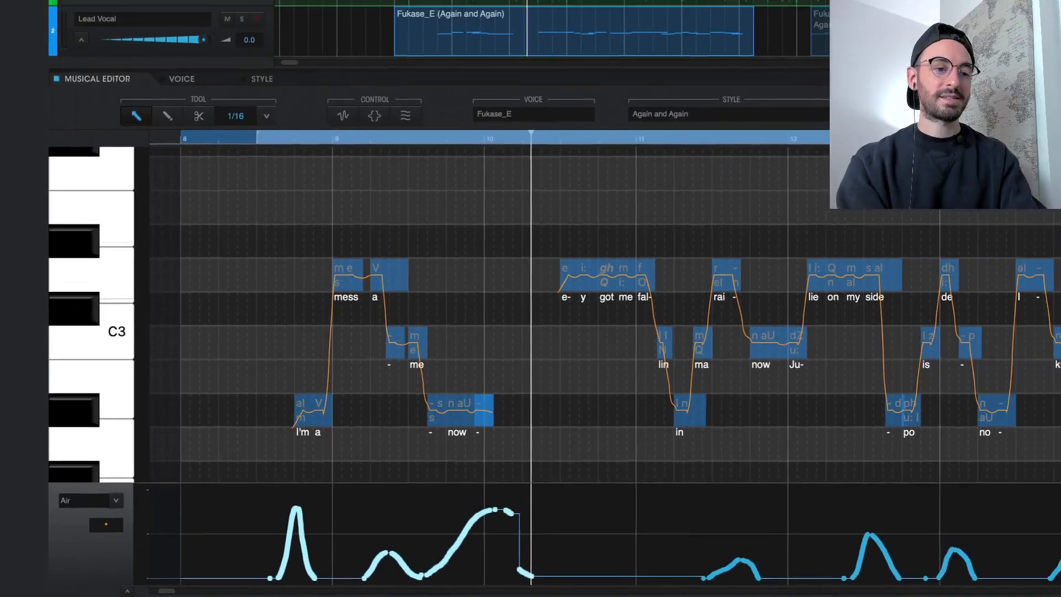
{"action": "key", "text": "space"}
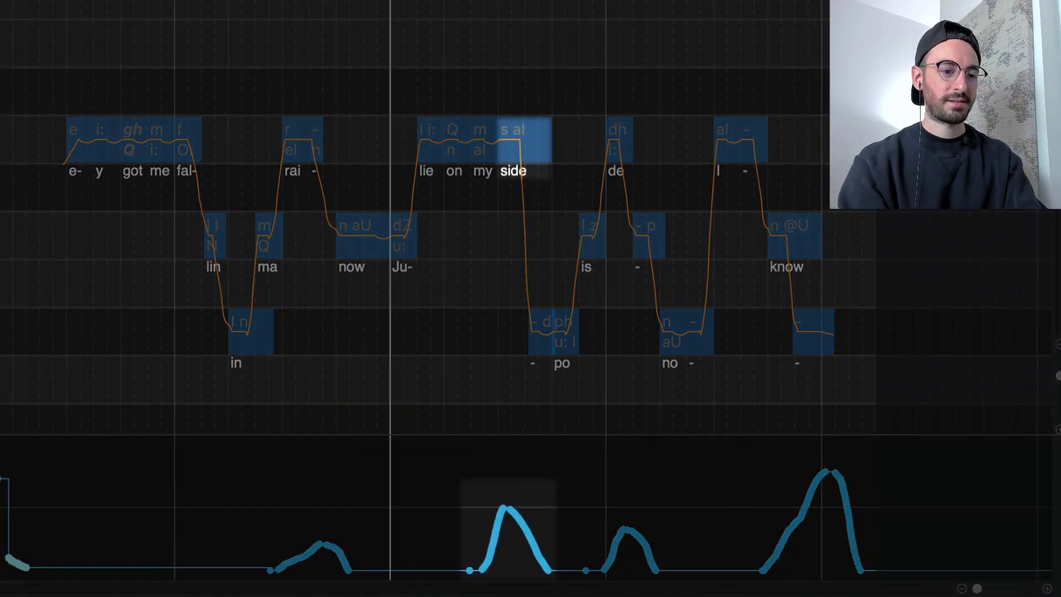
{"action": "key", "text": "space"}
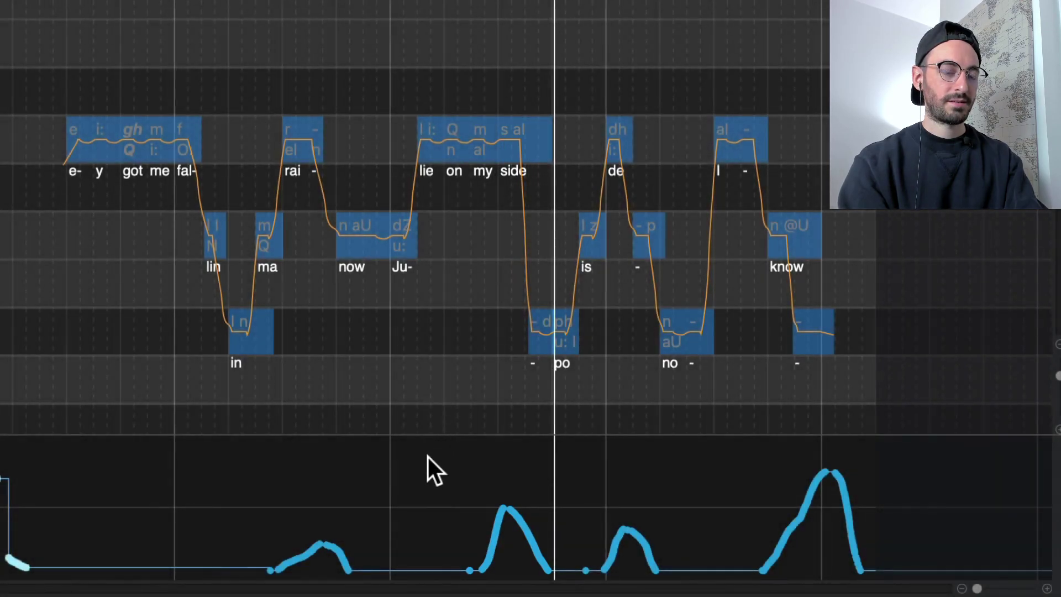
Step: Try removing the Air peak under "side" and compare the phrase by playback with and without it
{"action": "left_click_drag", "start_coordinate": [428, 459], "coordinate": [571, 575]}
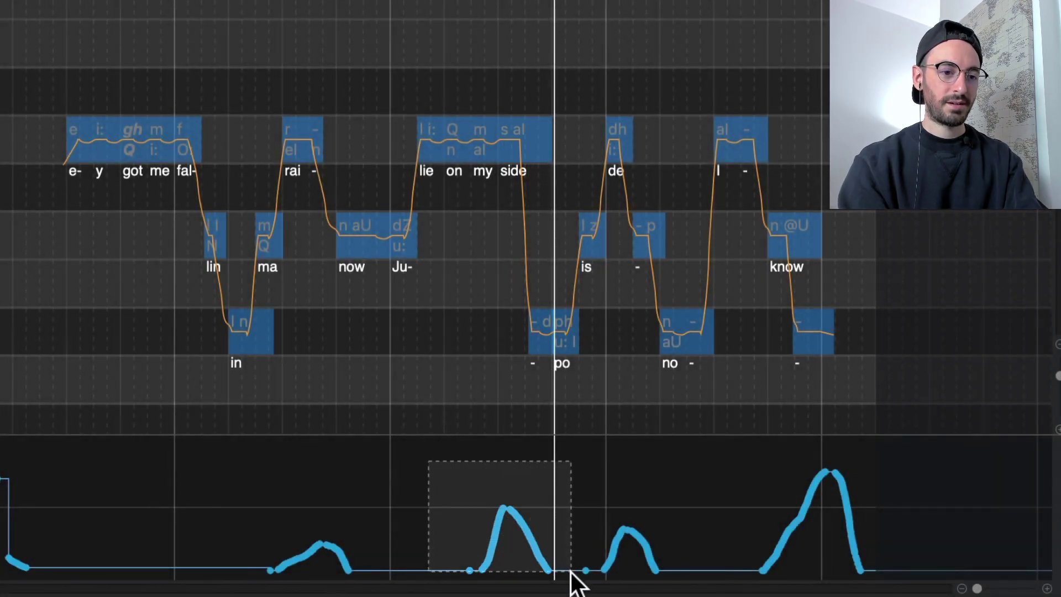
{"action": "key", "text": "Delete"}
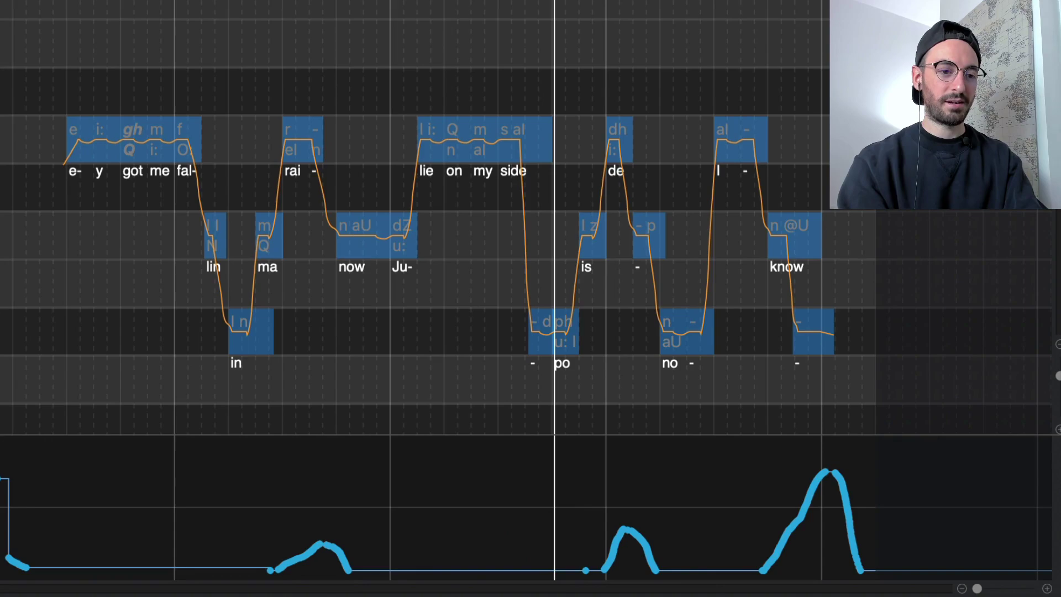
{"action": "key", "text": "space"}
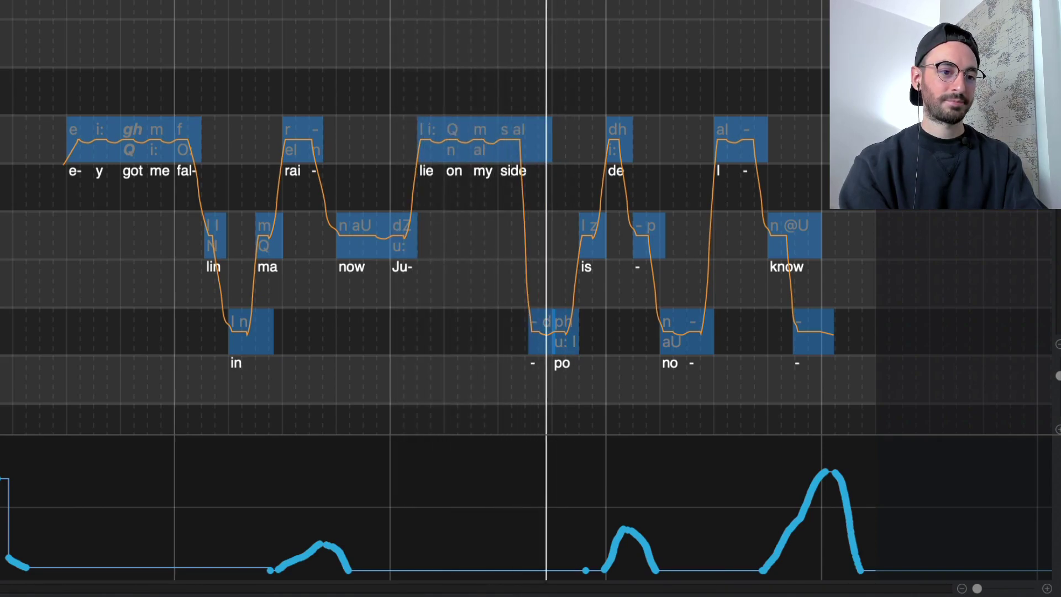
{"action": "key", "text": "ctrl+v"}
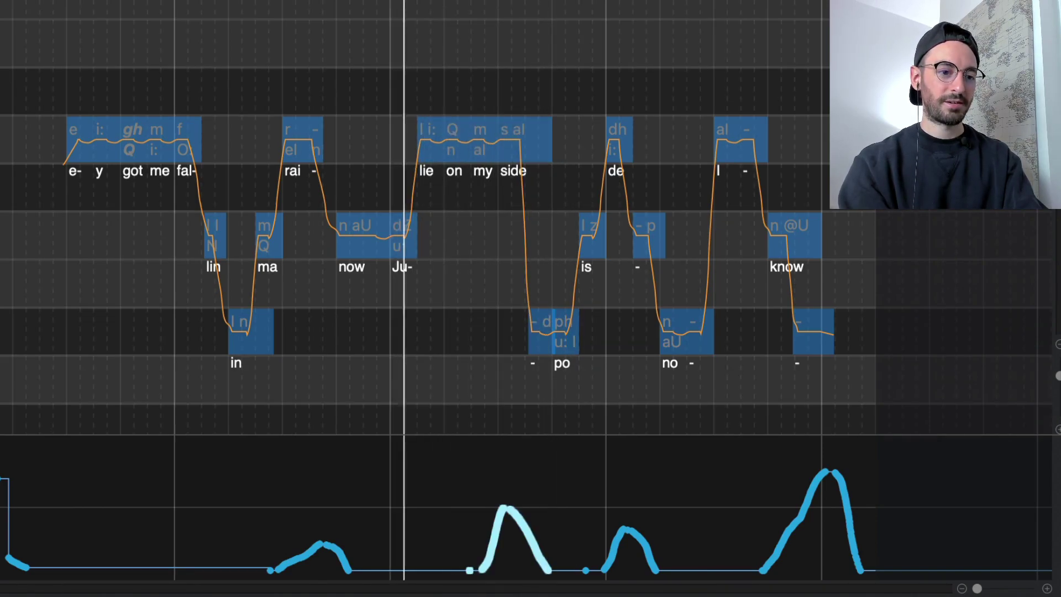
{"action": "key", "text": "space"}
{"action": "key", "text": "ctrl+z"}
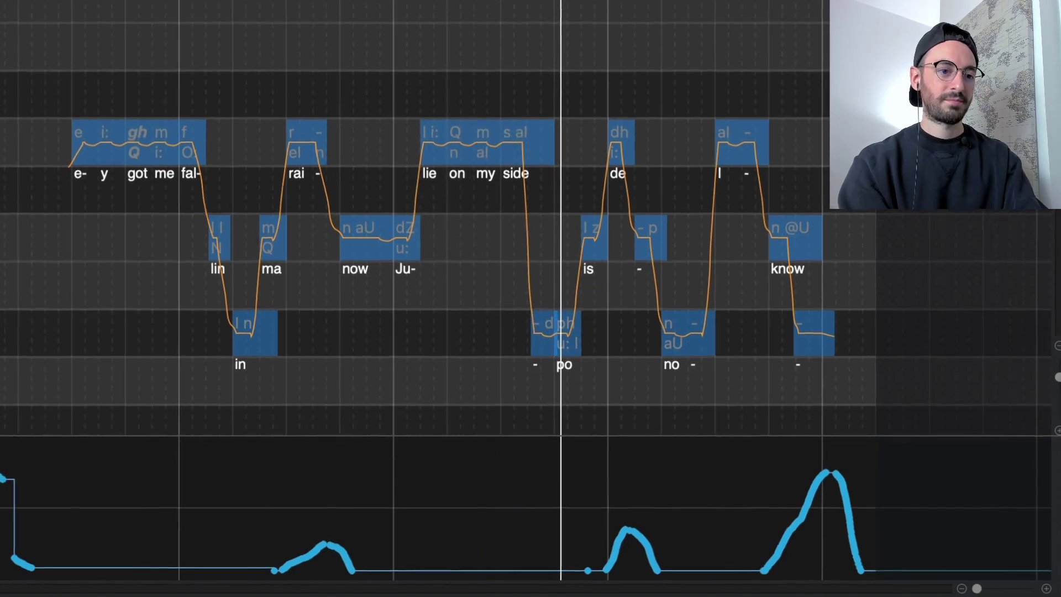
{"action": "left_click", "coordinate": [472, 44]}
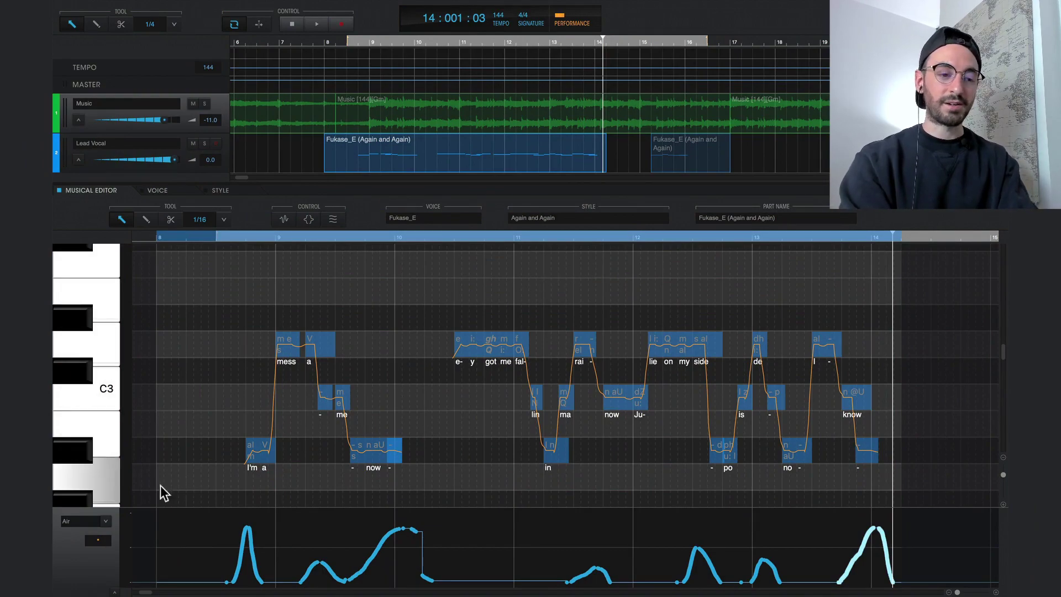
Step: Look over the automatable parameters and compare them with the voice color settings of the part's style
{"action": "left_click", "coordinate": [106, 521]}
{"action": "scroll", "coordinate": [109, 524], "scroll_direction": "down", "scroll_amount": 1}
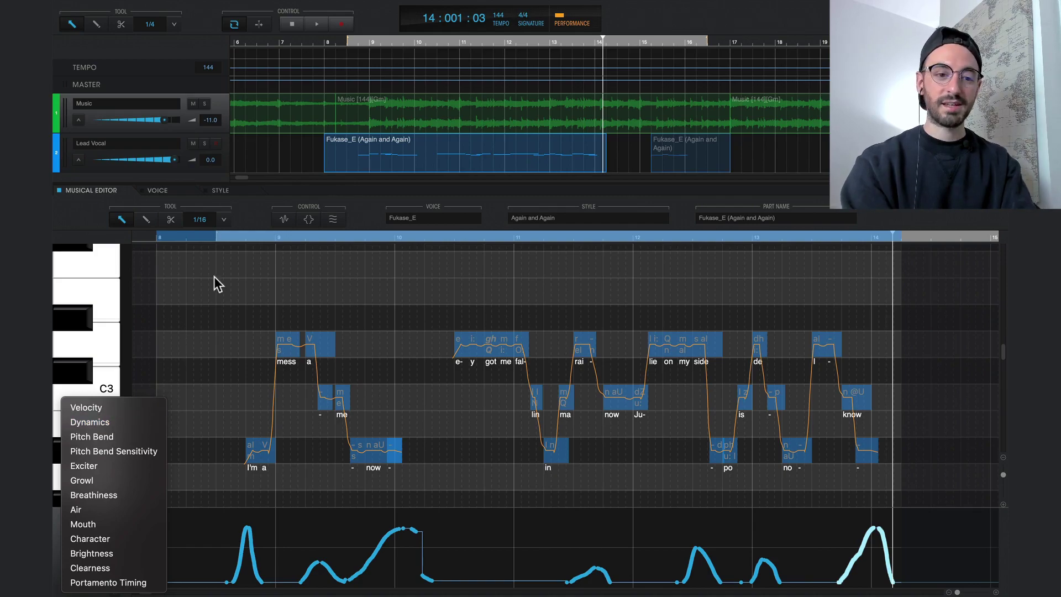
{"action": "left_click", "coordinate": [231, 190]}
{"action": "left_click", "coordinate": [231, 190]}
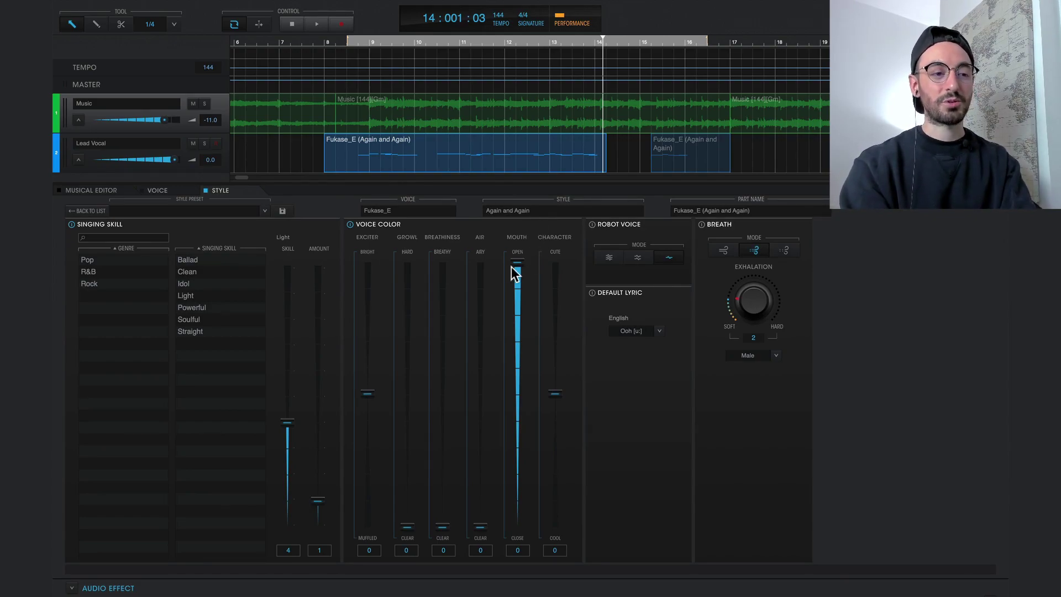
{"action": "left_click", "coordinate": [113, 190]}
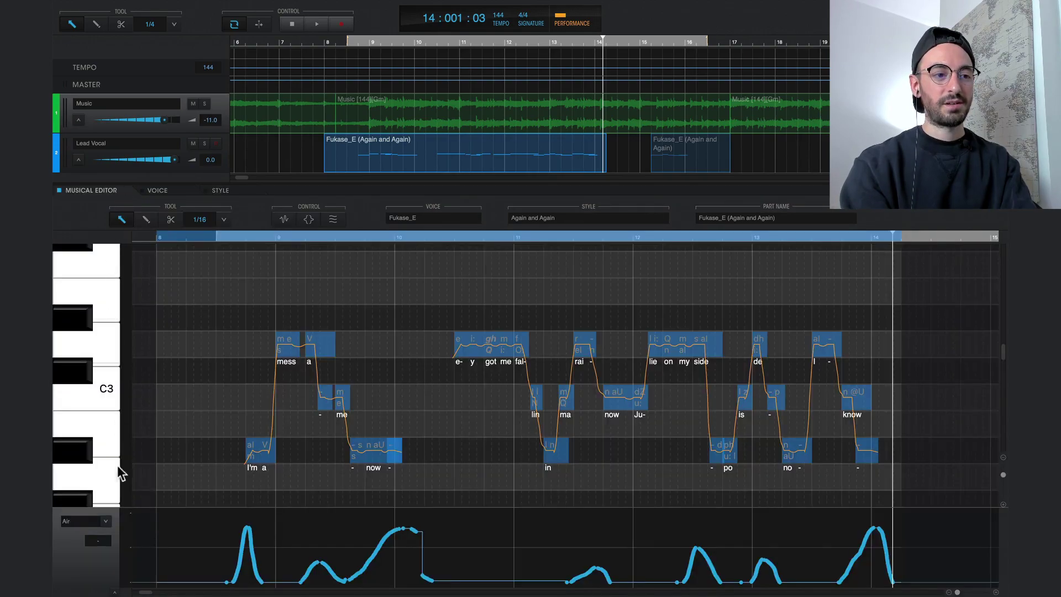
Step: Show the Mouth automation values below the Lead Vocal notes
{"action": "left_click", "coordinate": [107, 522]}
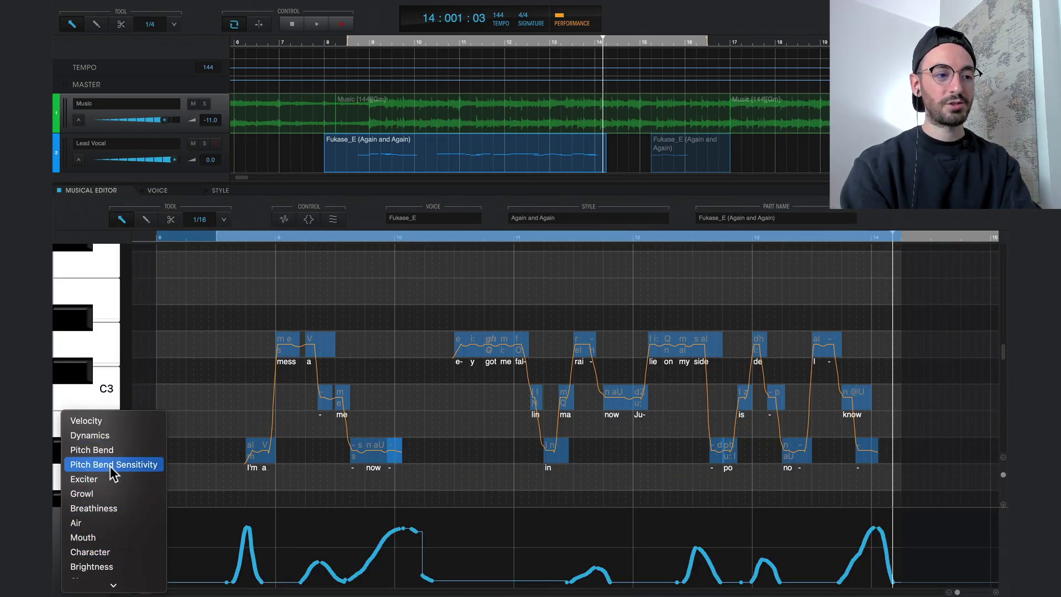
{"action": "scroll", "coordinate": [114, 482], "scroll_direction": "down", "scroll_amount": 1}
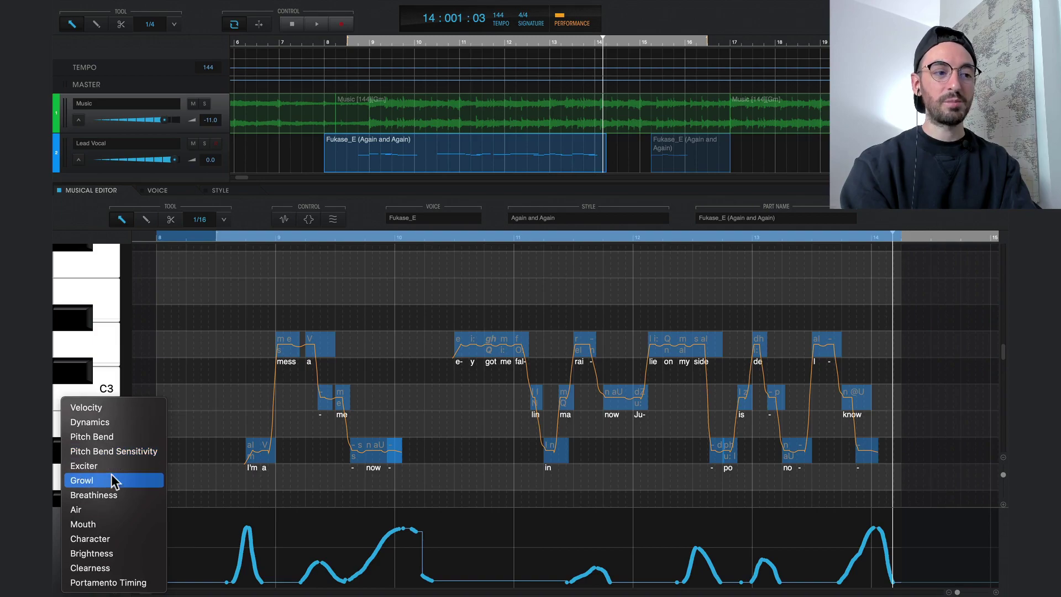
{"action": "left_click", "coordinate": [109, 524]}
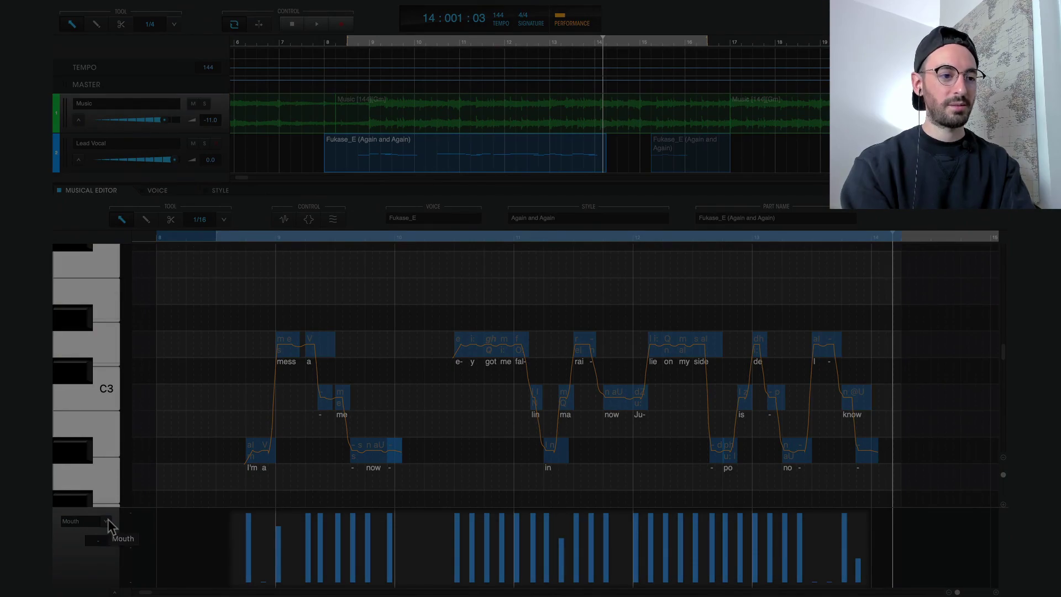
Step: Show the Character automation curve and play the vocal from bar 12 to hear its bump near "side"
{"action": "left_click", "coordinate": [108, 519]}
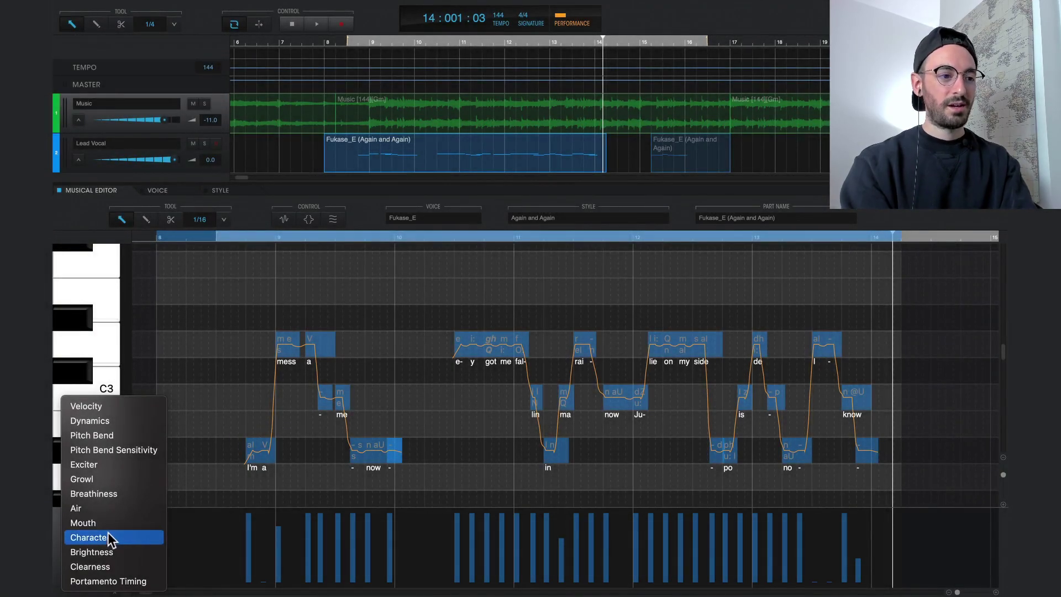
{"action": "left_click", "coordinate": [108, 535]}
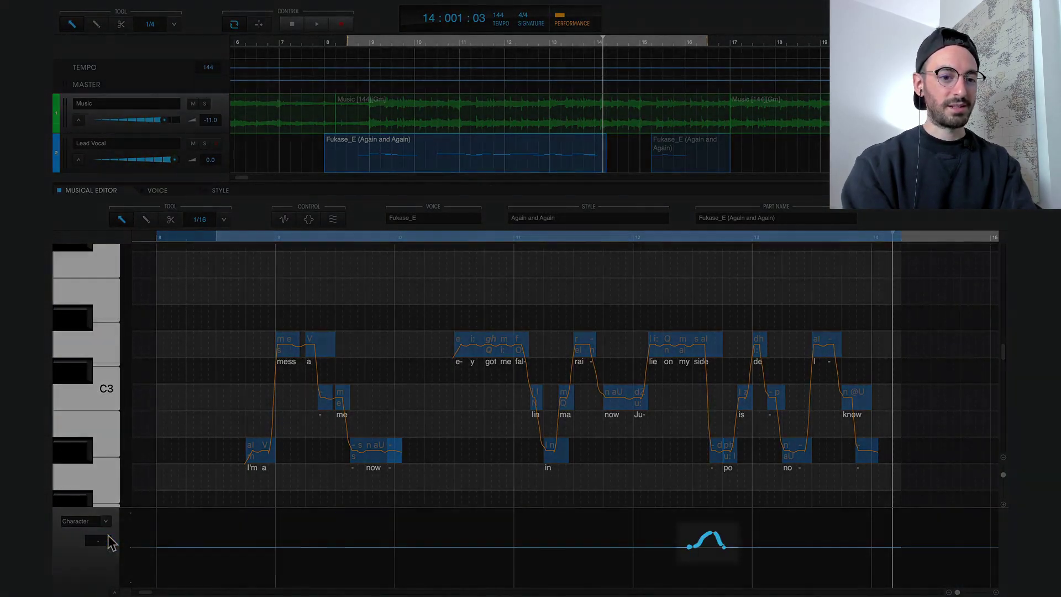
{"action": "left_click", "coordinate": [654, 239]}
{"action": "key", "text": "space"}
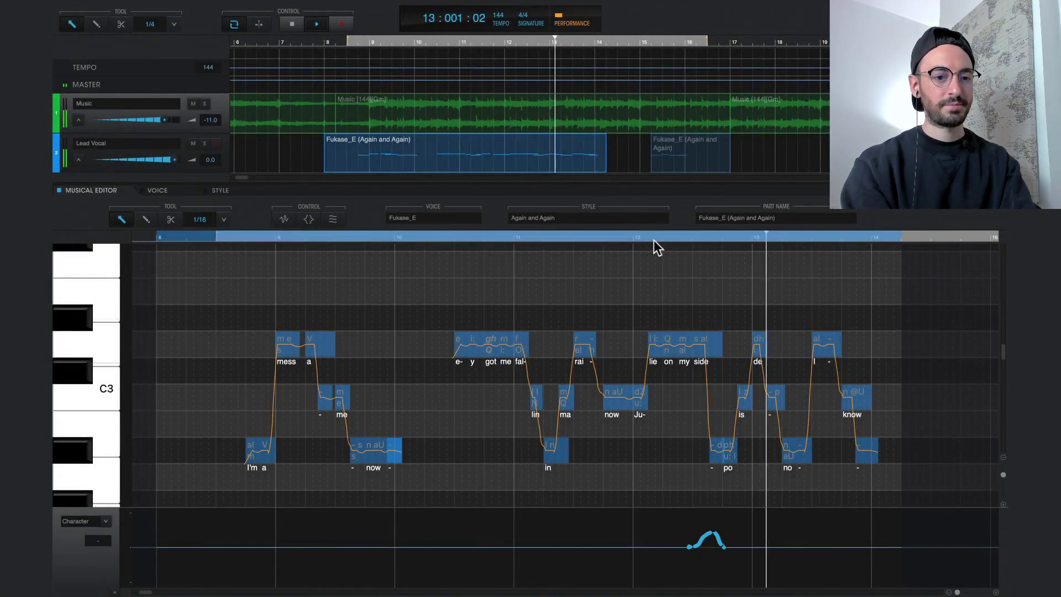
{"action": "key", "text": "space"}
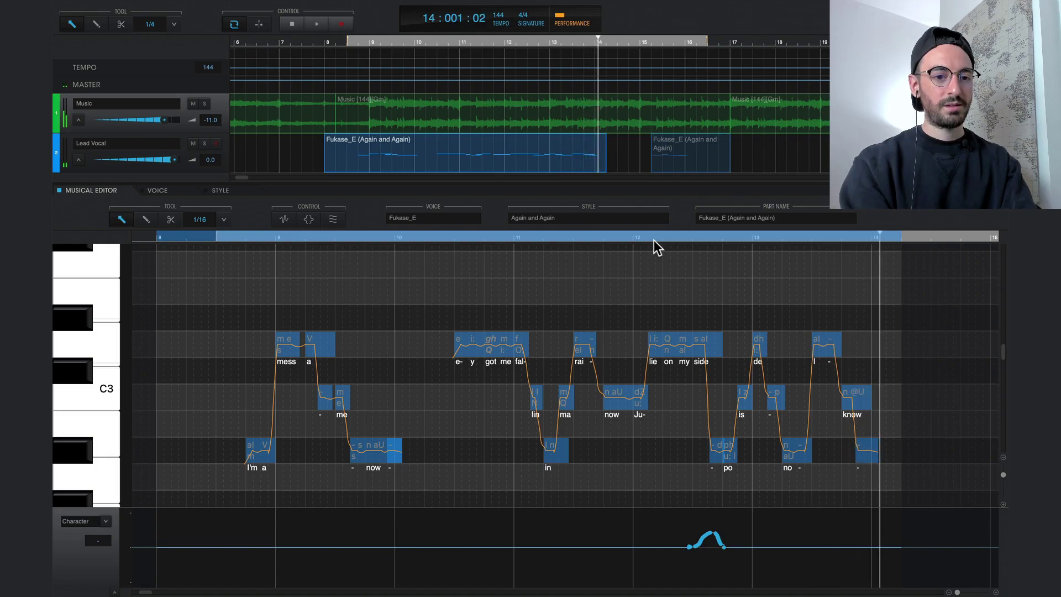
Step: Show the Velocity values of the Lead Vocal notes instead of the Character curve
{"action": "left_click", "coordinate": [107, 521]}
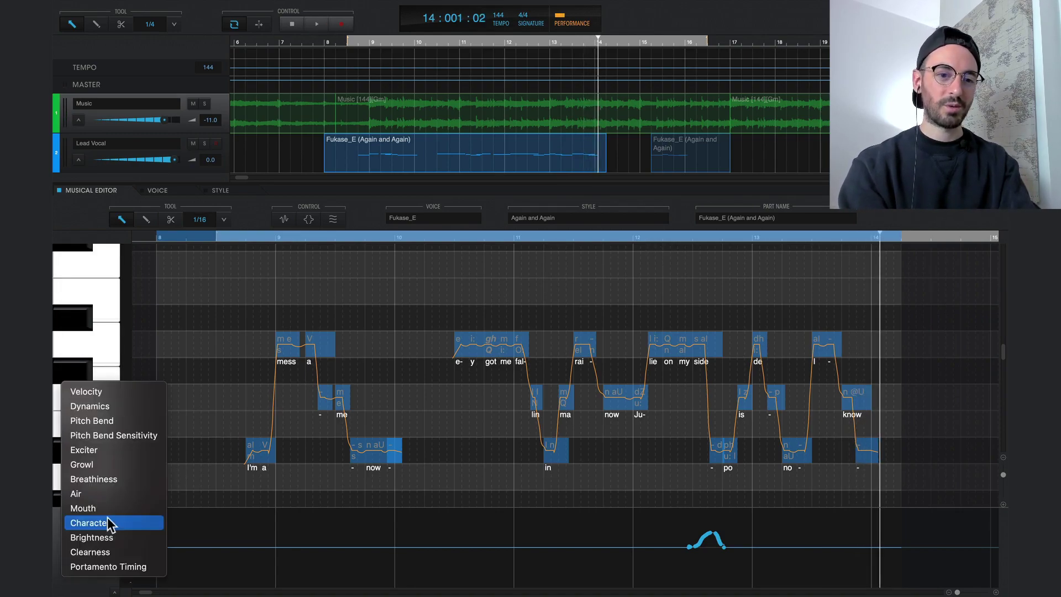
{"action": "left_click", "coordinate": [108, 392]}
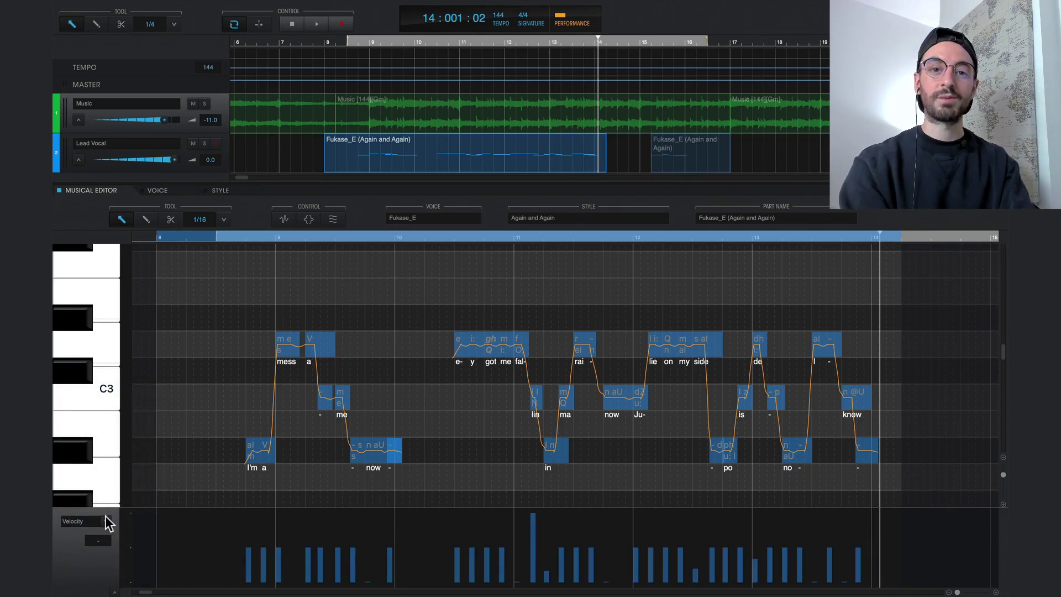